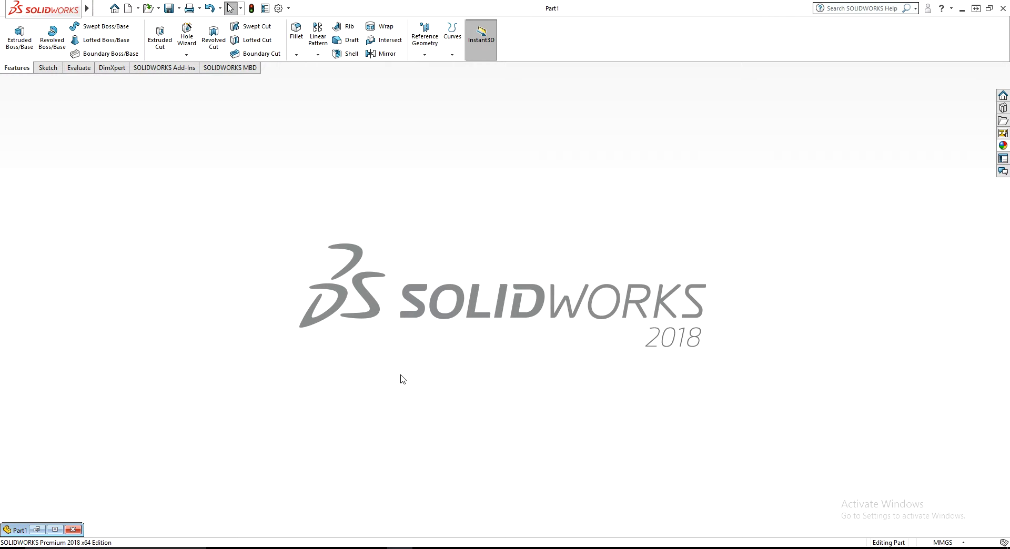
Restore the Part1 window, rotate the model to view the hole, and check View Settings.
left_click(61, 529)
scroll(642, 269, "down", 3)
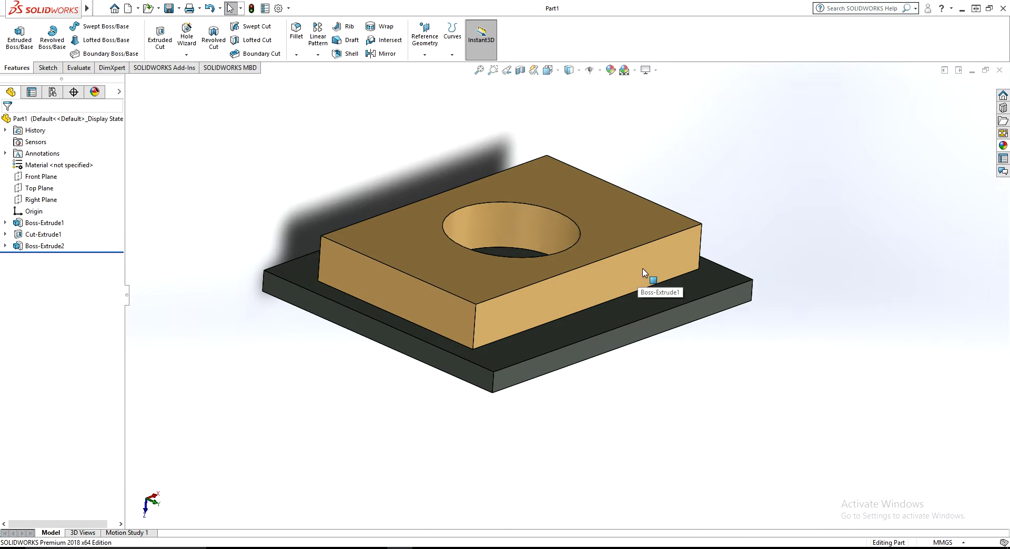
left_click_drag(690, 172, 676, 199)
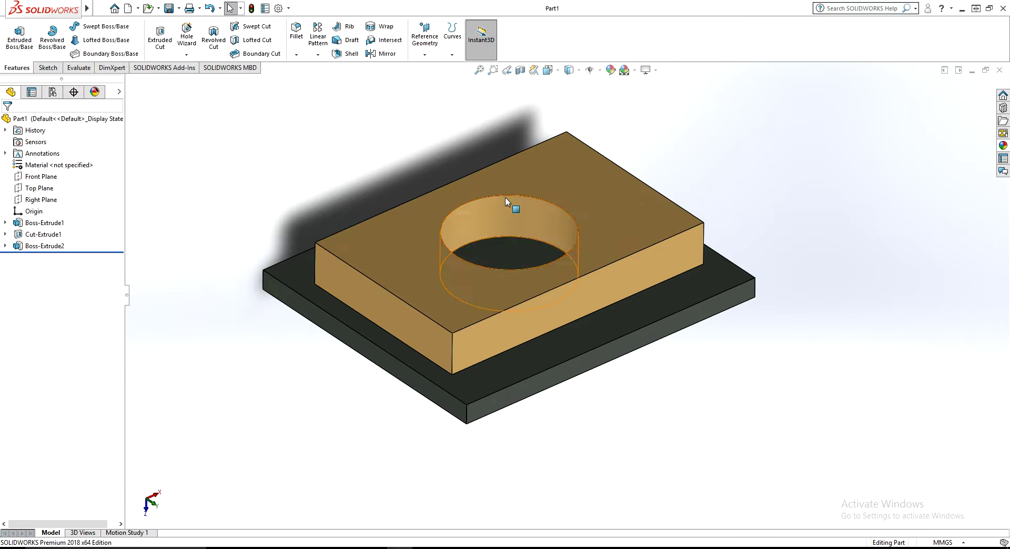
left_click(655, 71)
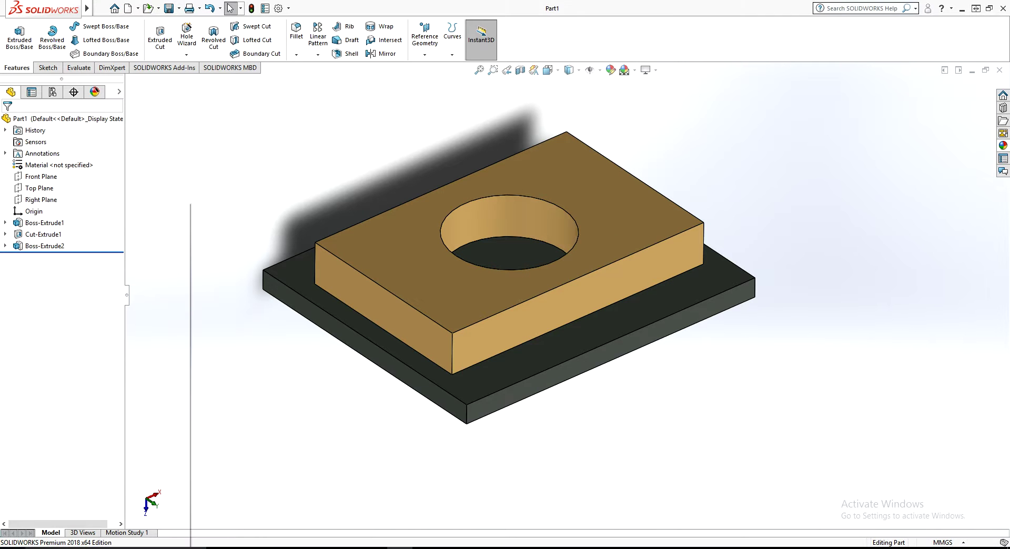
key("super")
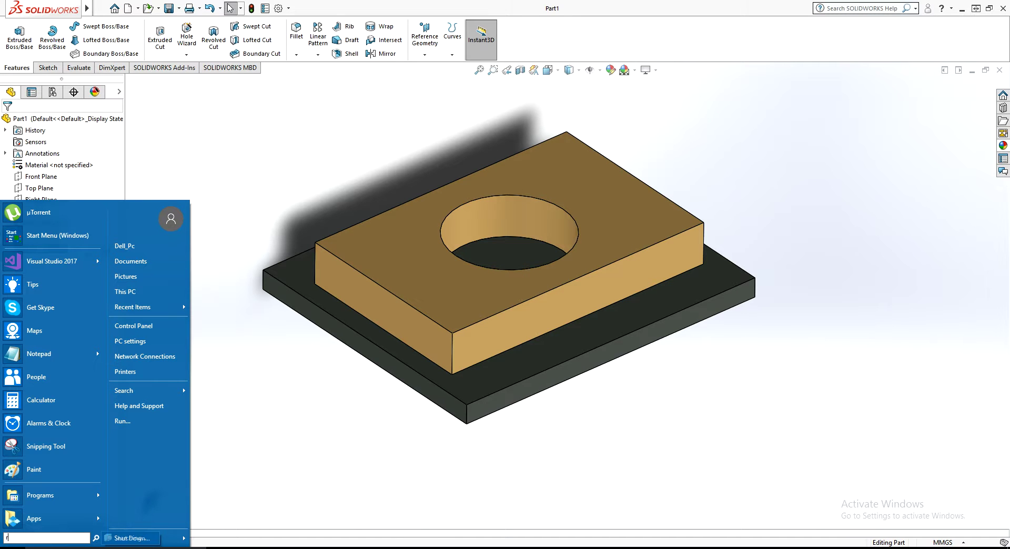
Launch regedit from Start search and expand HKEY_CURRENT_USER.
type("regedit")
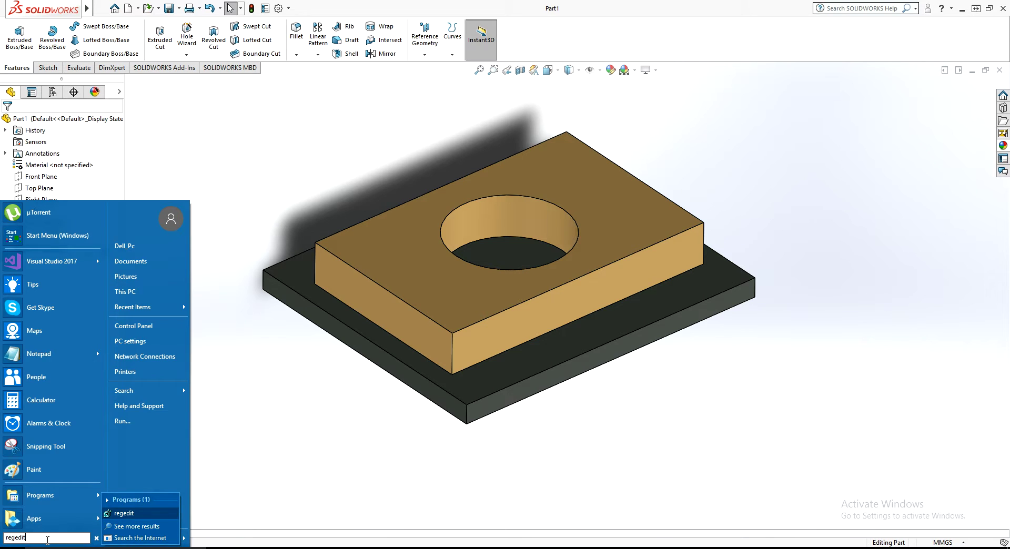
key("Return")
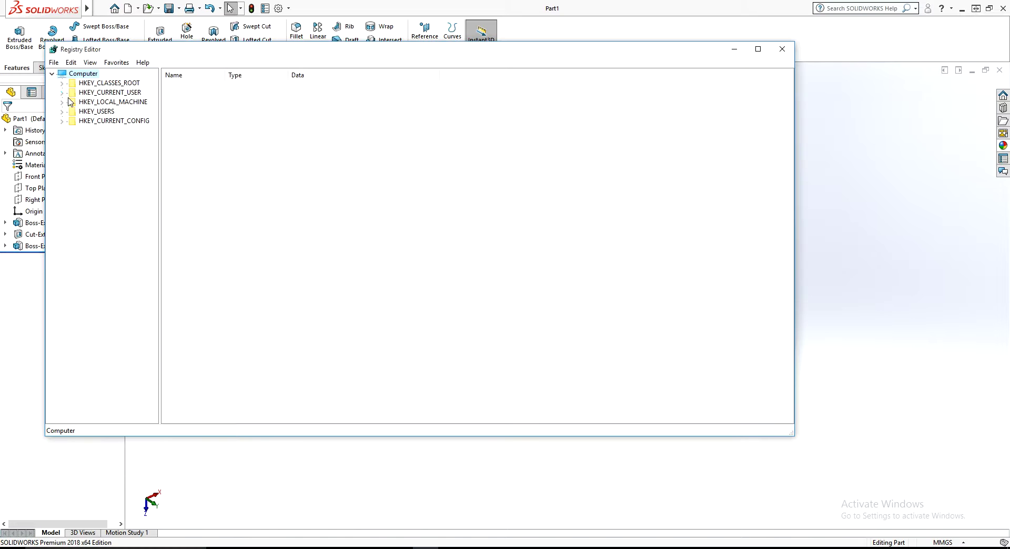
left_click(63, 93)
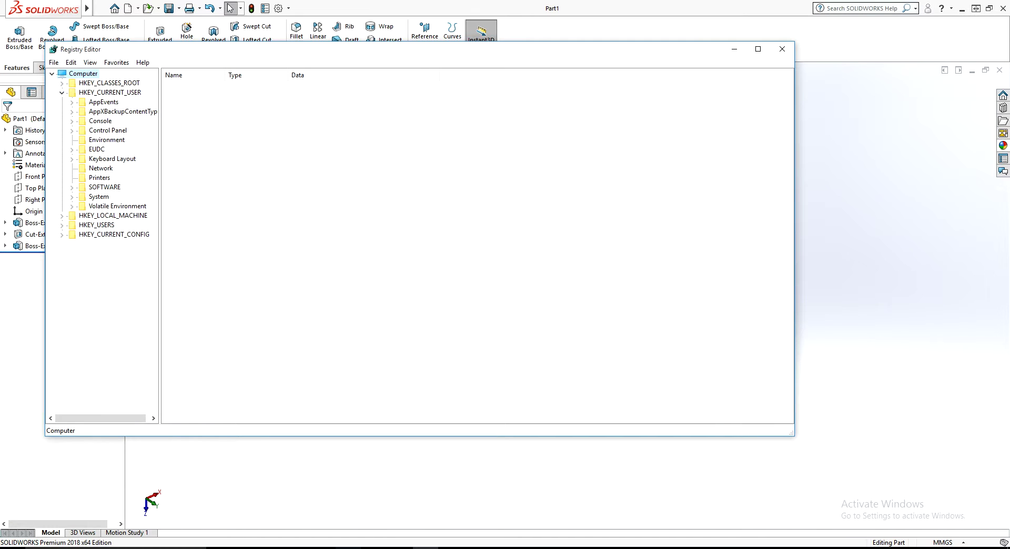
key("super")
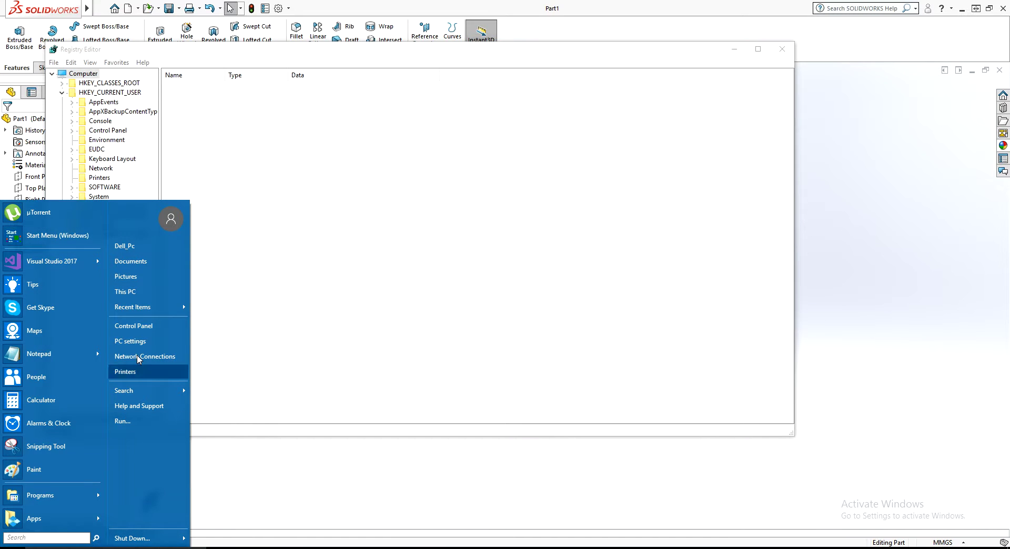
Open Device Manager from This PC's properties and expand Display adapters to the GTS 250.
right_click(143, 294)
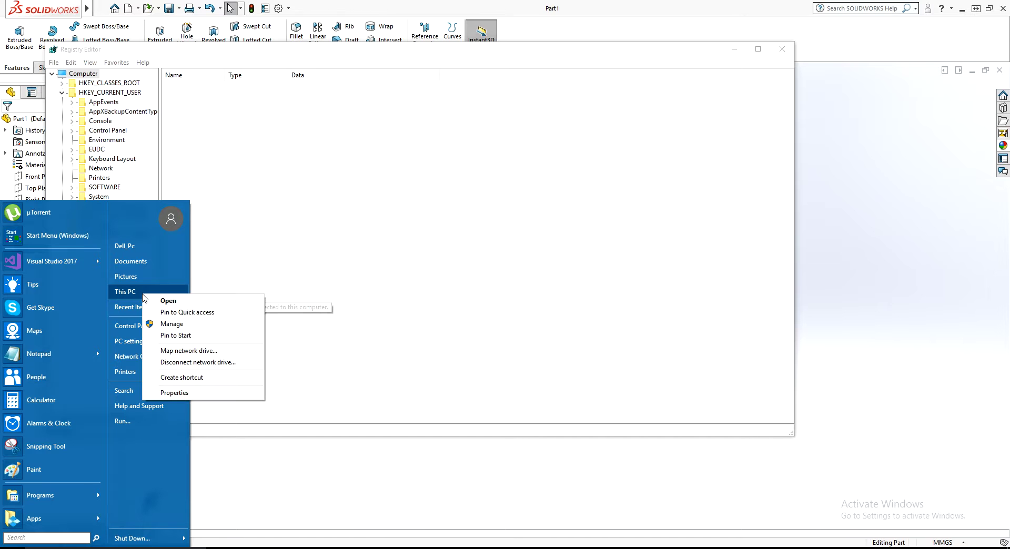
left_click(200, 398)
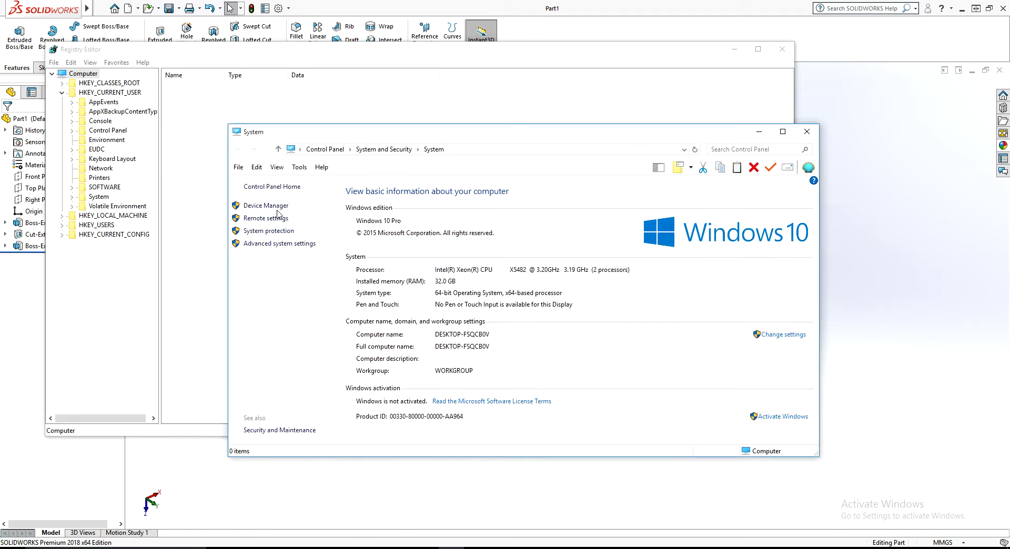
left_click(277, 207)
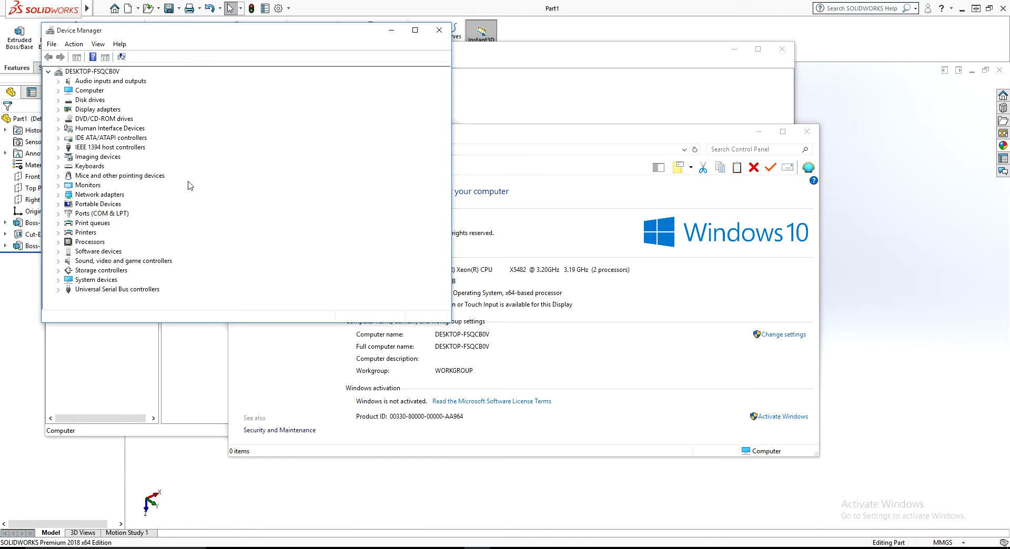
double_click(98, 109)
left_click(129, 120)
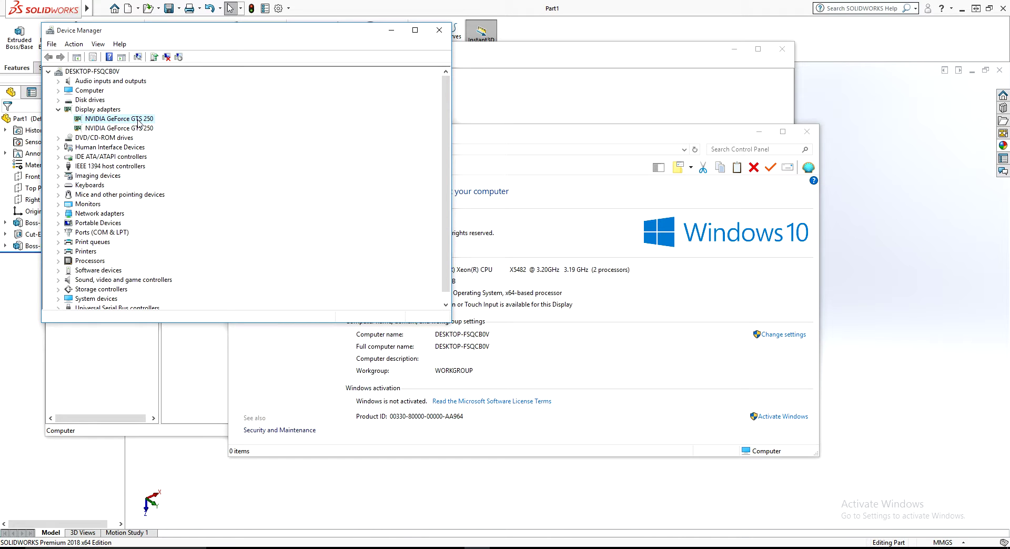
Copy the NVIDIA GeForce GTS 250 device description from its Details tab, then minimize Device Manager.
right_click(111, 122)
left_click(143, 180)
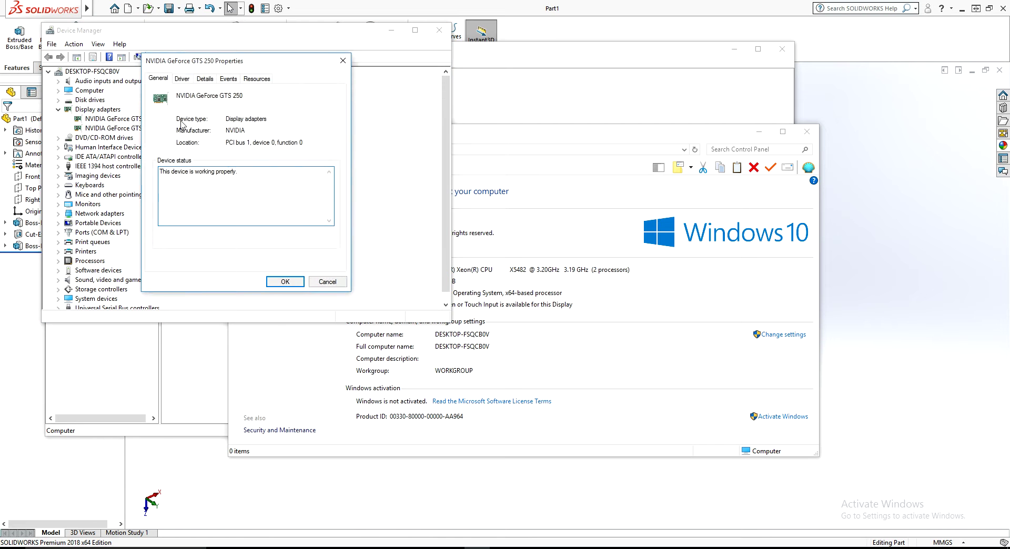
left_click(183, 79)
left_click(205, 79)
left_click(189, 159)
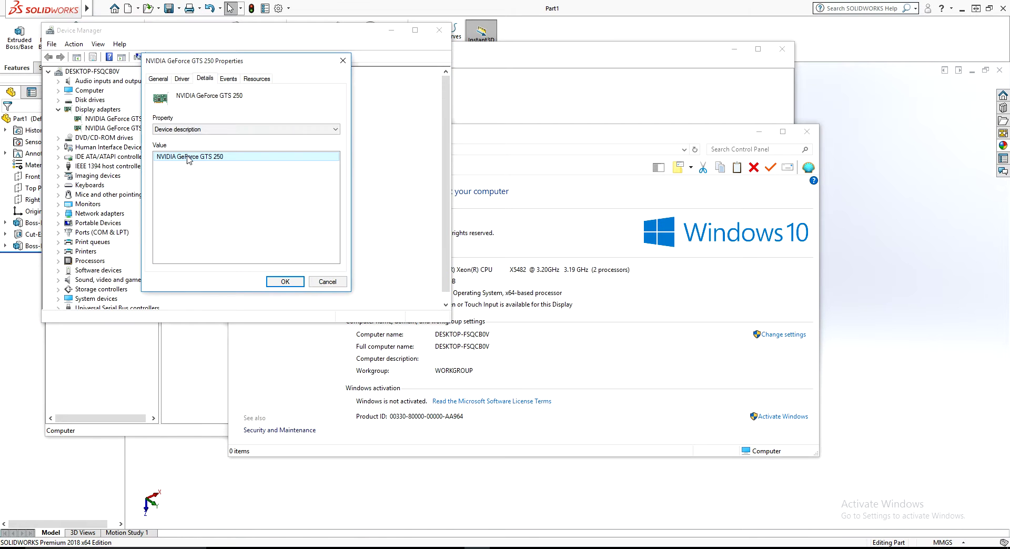
right_click(188, 158)
left_click(203, 165)
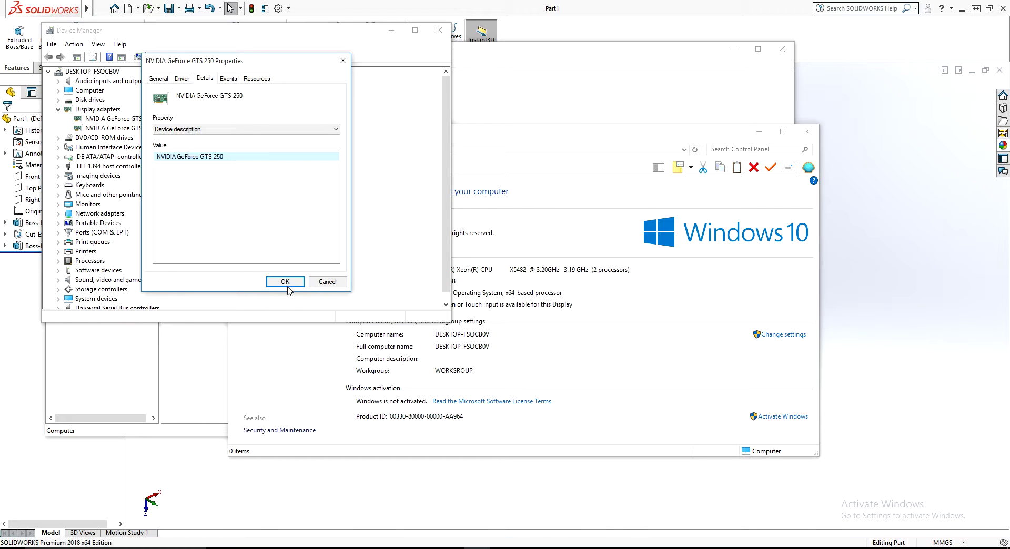
left_click(327, 282)
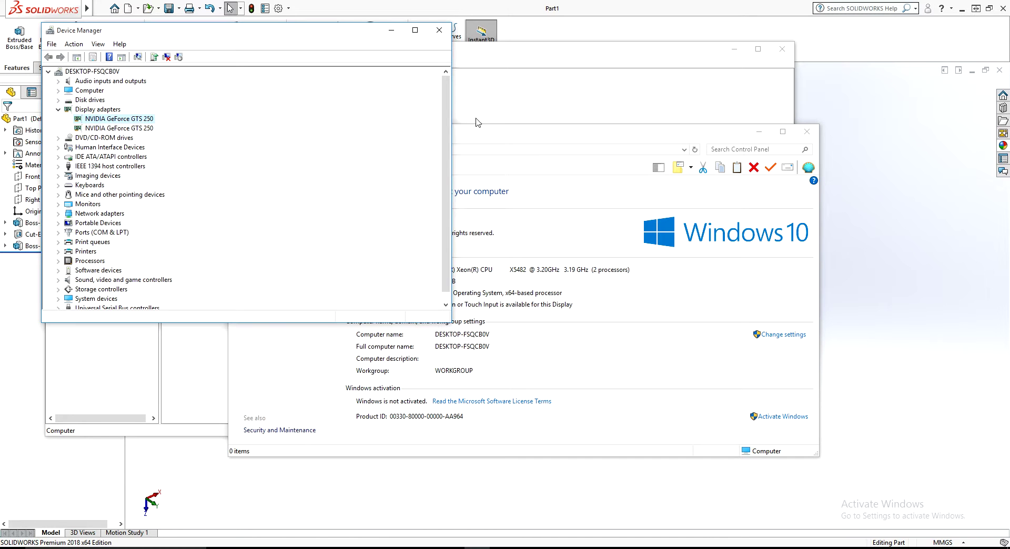
left_click(398, 34)
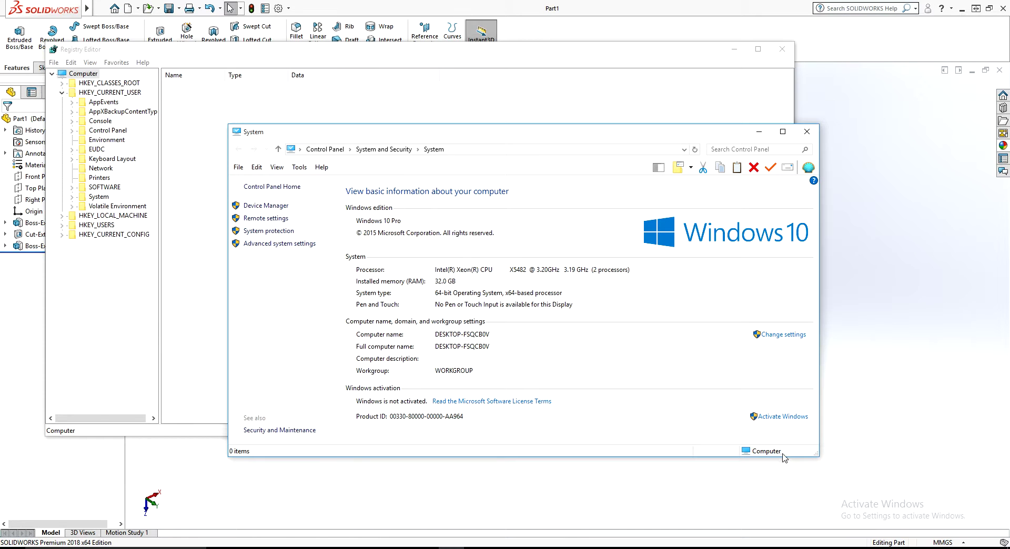
Close the System window and expand HKEY_CURRENT_USER\SOFTWARE\SolidWorks in Registry Editor.
left_click(807, 132)
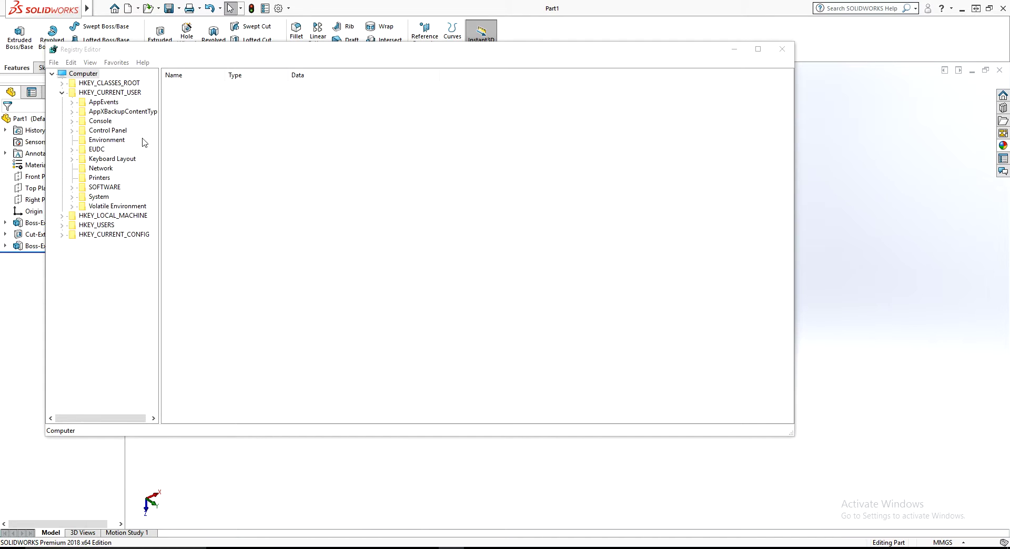
mouse_move(83, 50)
left_mouse_down()
mouse_move(106, 53)
mouse_move(93, 53)
left_mouse_up()
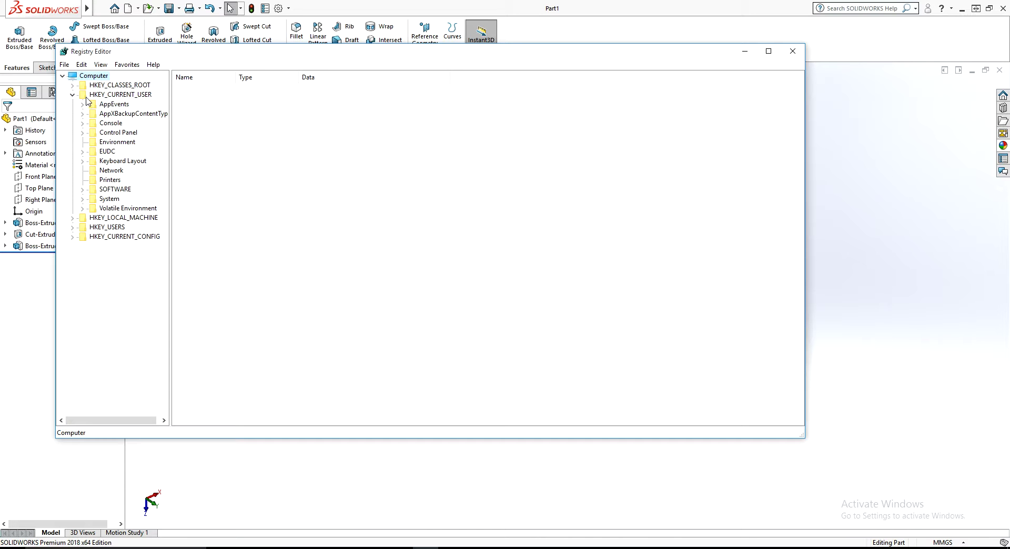
double_click(115, 190)
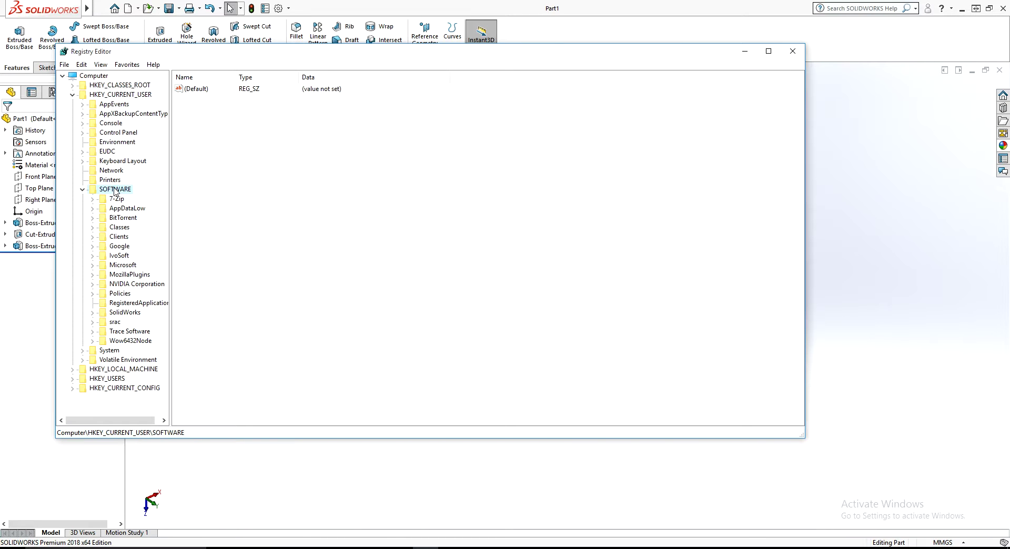
left_click(125, 314)
double_click(125, 314)
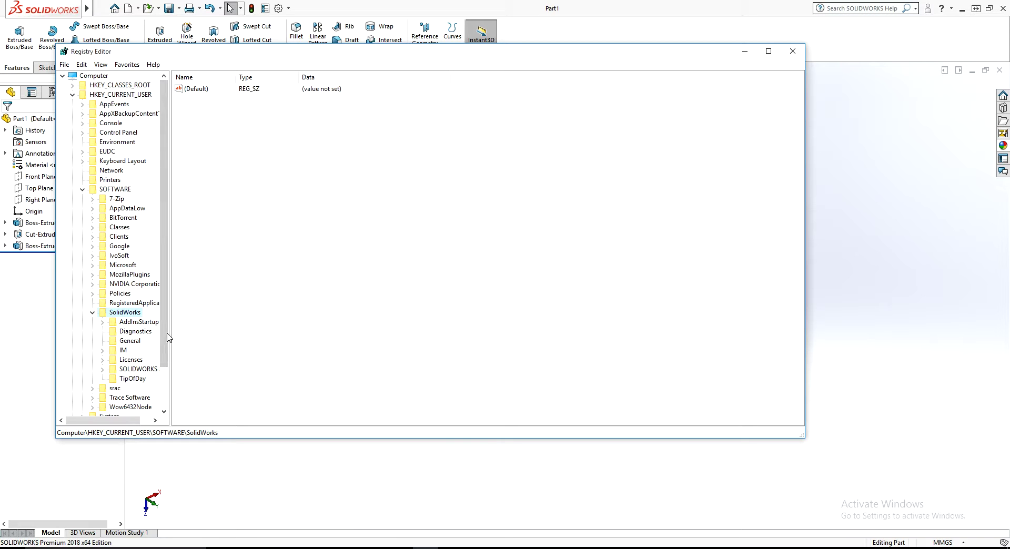
Widen the key tree and expand SOLIDWORKS 2018, browsing its subkeys.
left_click_drag(169, 337, 279, 345)
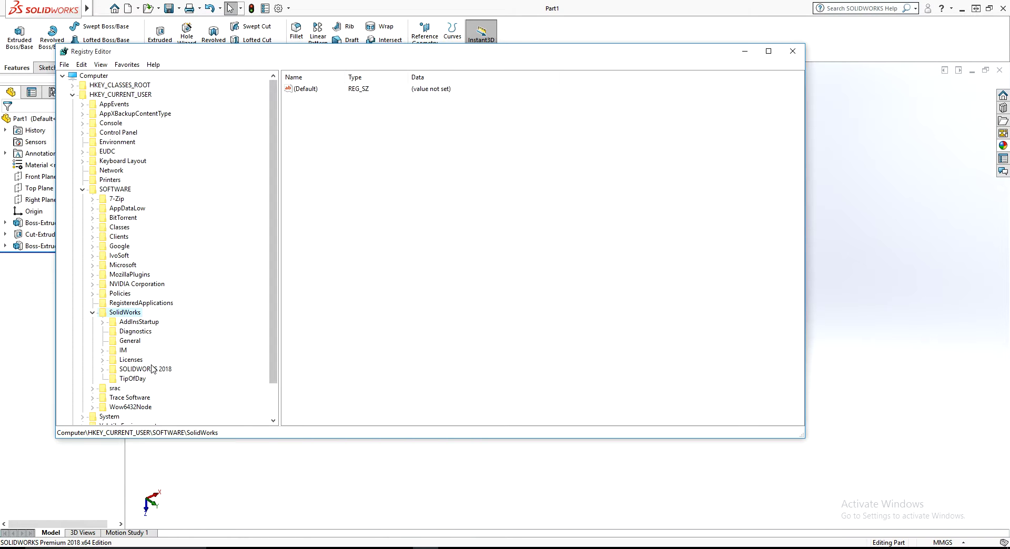
double_click(152, 371)
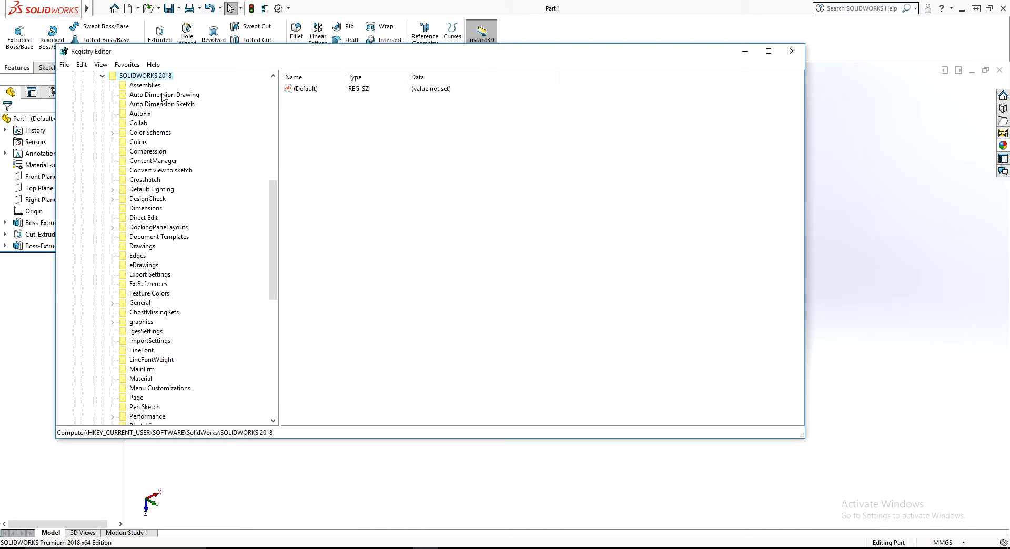
scroll(164, 111, "up", 1)
scroll(164, 111, "up", 2)
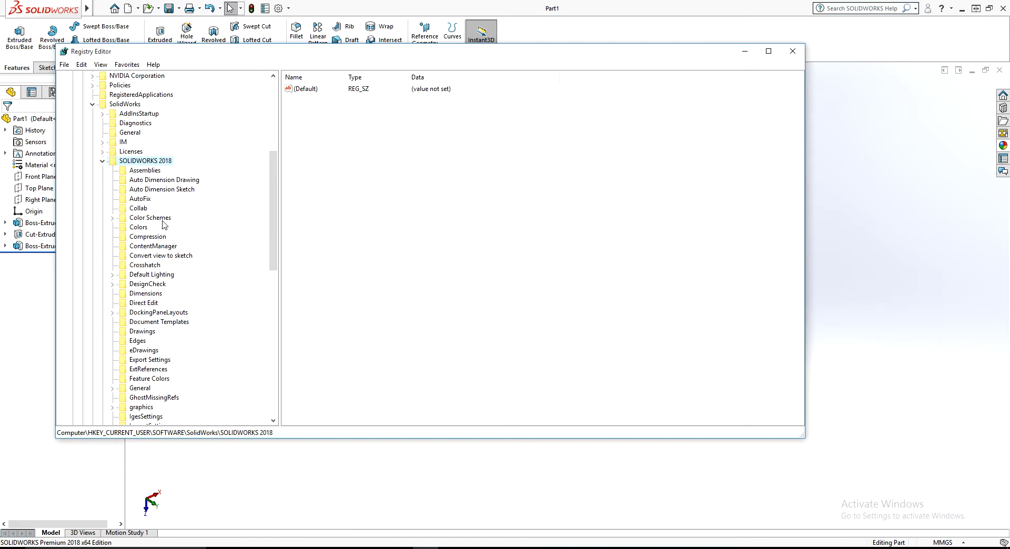
scroll(168, 239, "down", 1)
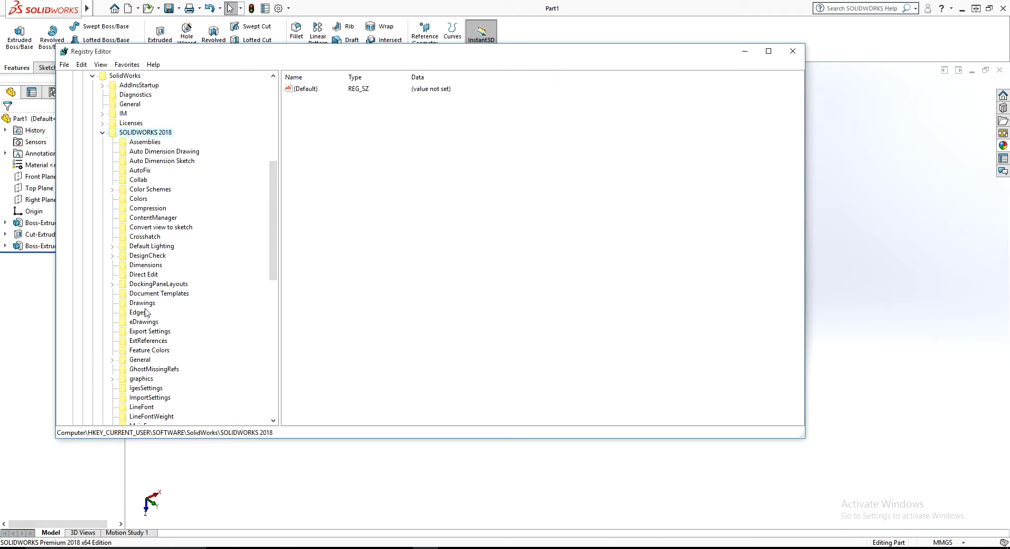
scroll(140, 308, "down", 2)
scroll(158, 358, "down", 1)
scroll(172, 379, "down", 1)
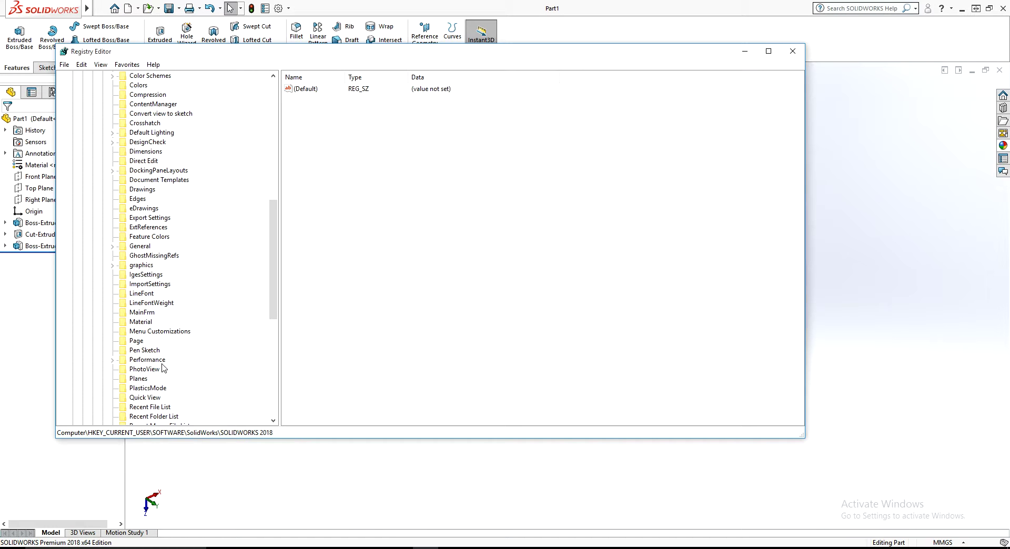
Expand Performance > Graphics > Hardware under SOLIDWORKS 2018.
left_click(151, 361)
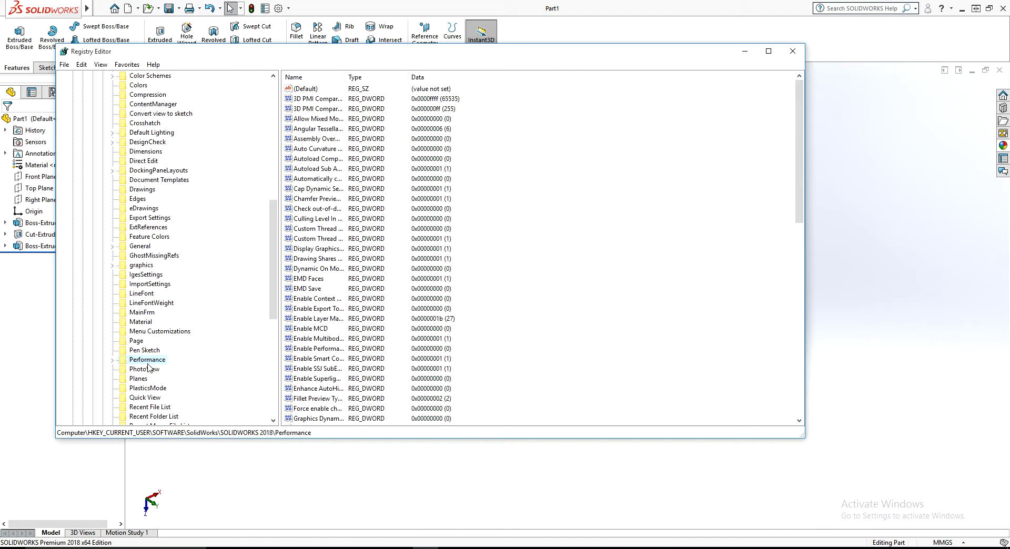
left_click(113, 361)
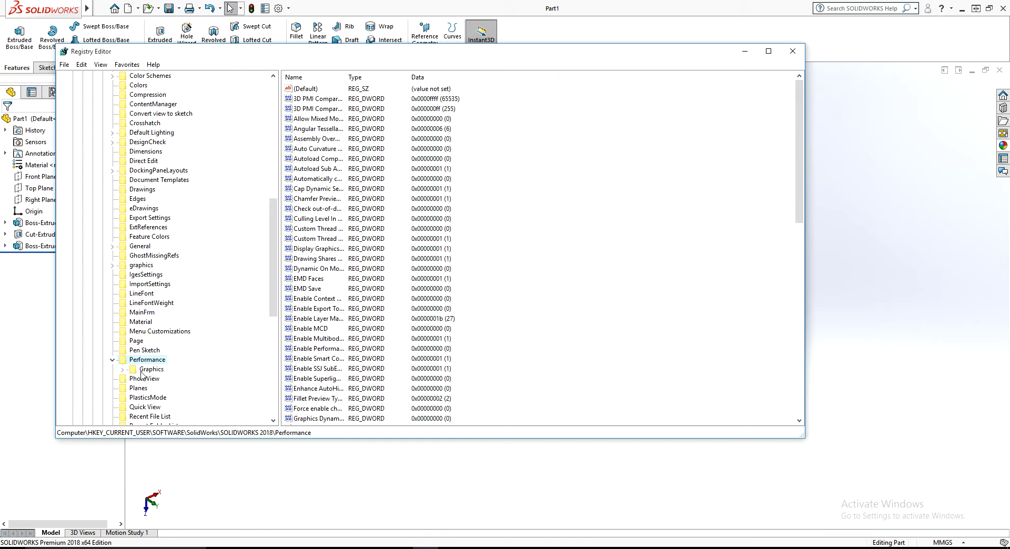
left_click(122, 369)
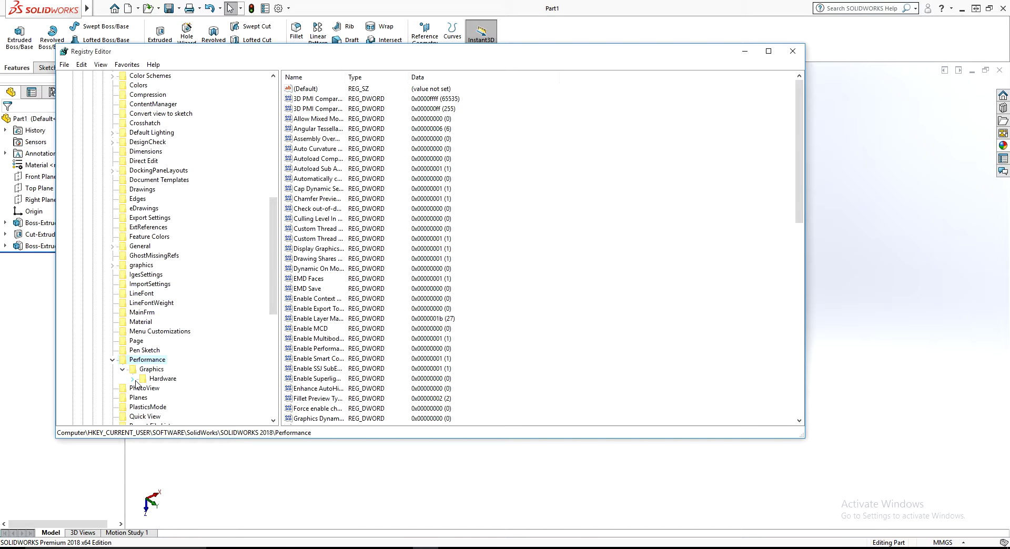
left_click(134, 379)
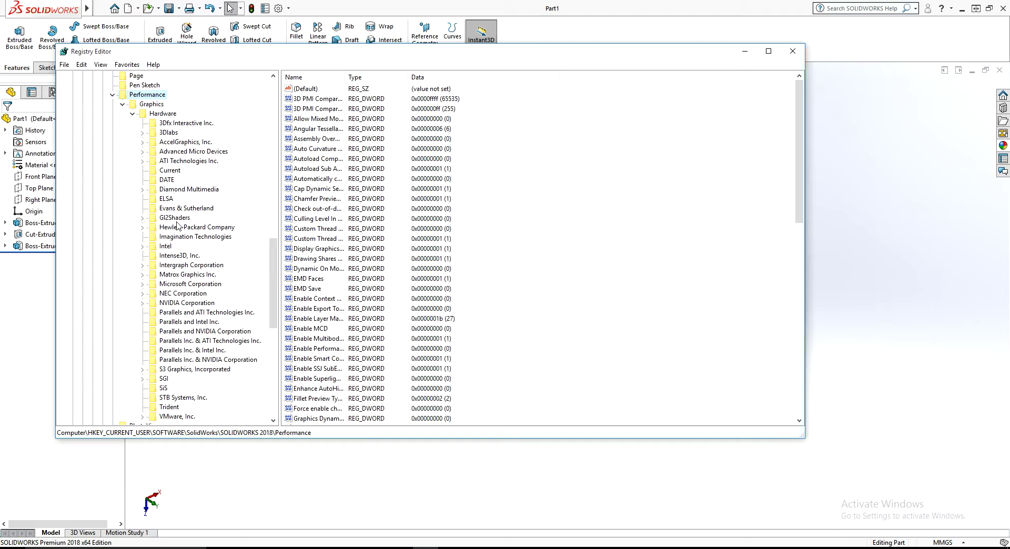
scroll(191, 266, "down", 1)
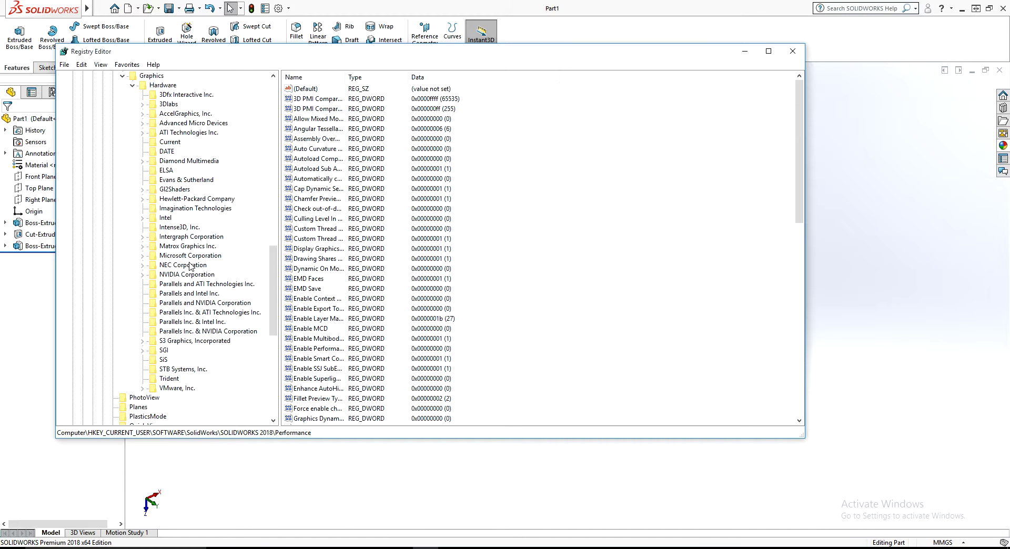
Expand Gl2Shaders and then NV40, browsing its Quadro subkeys and Workarounds value.
left_click(169, 193)
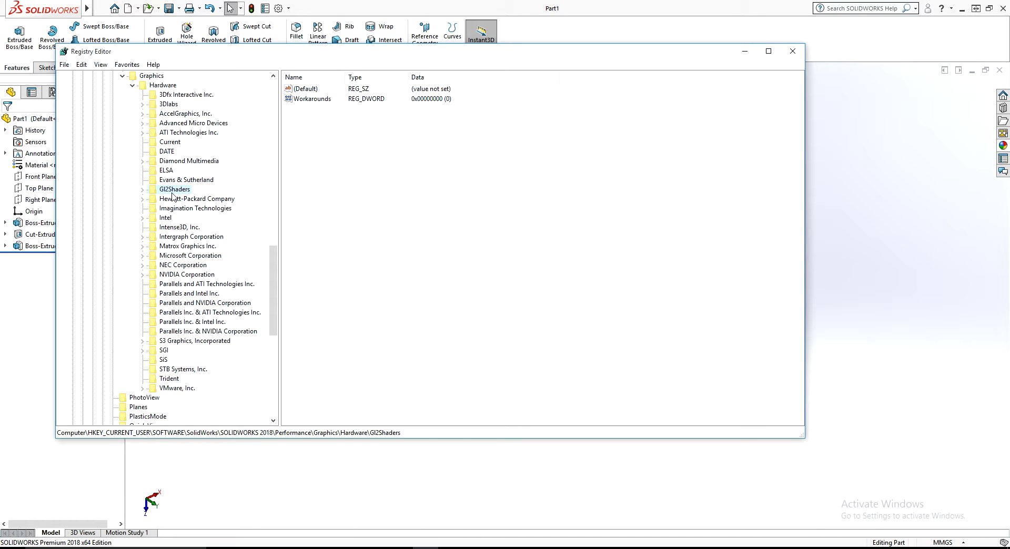
left_click(143, 190)
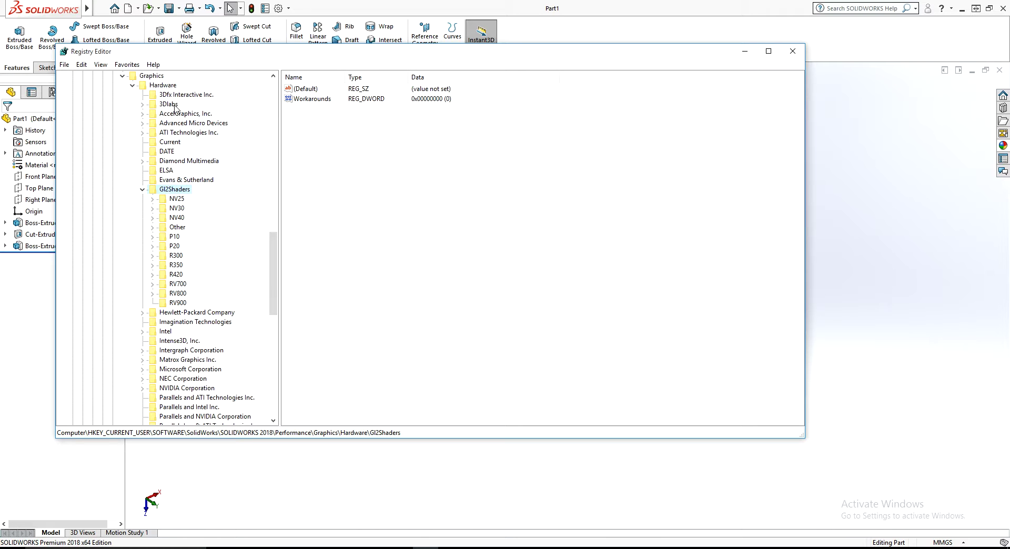
left_click(175, 219)
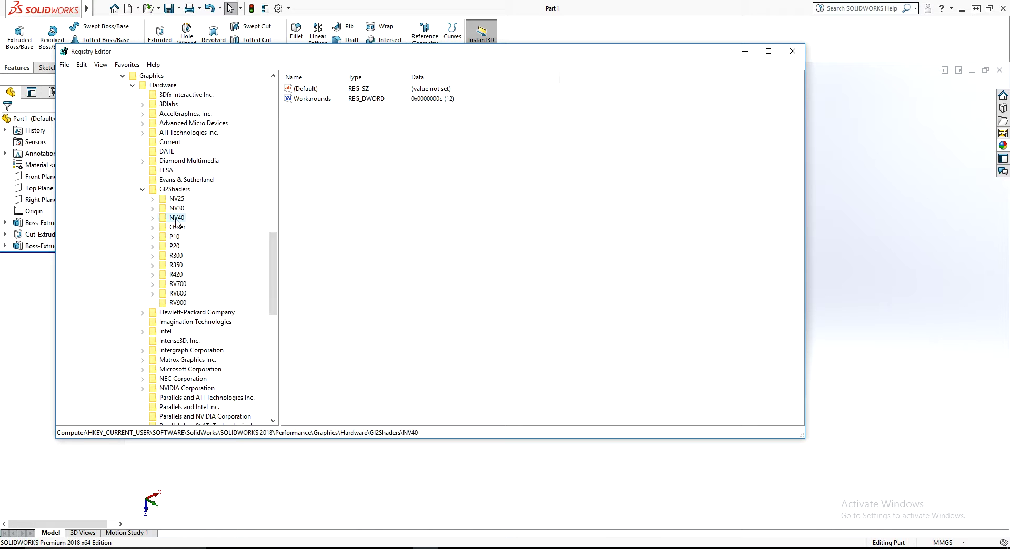
left_click(153, 219)
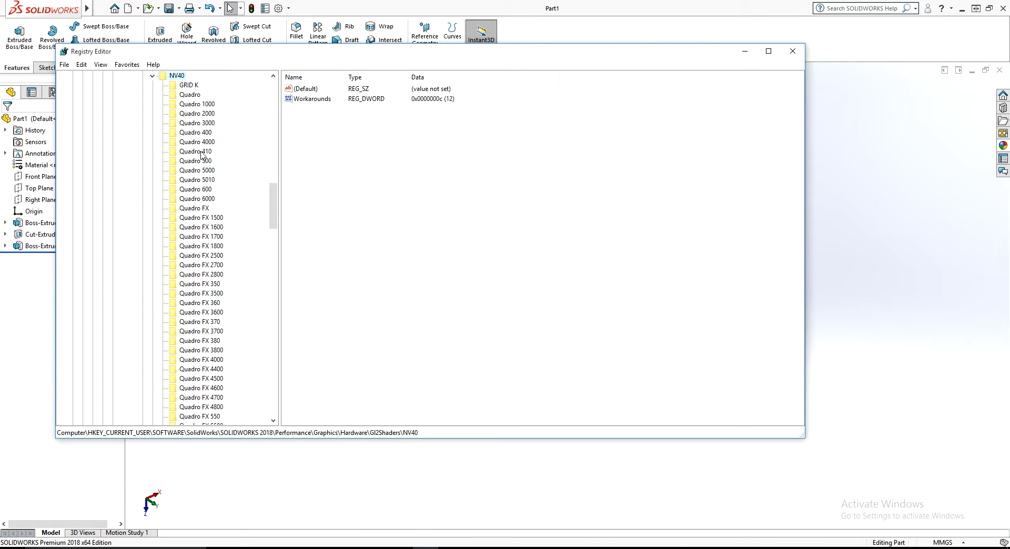
scroll(213, 179, "up", 4)
scroll(177, 202, "down", 15)
scroll(189, 200, "down", 18)
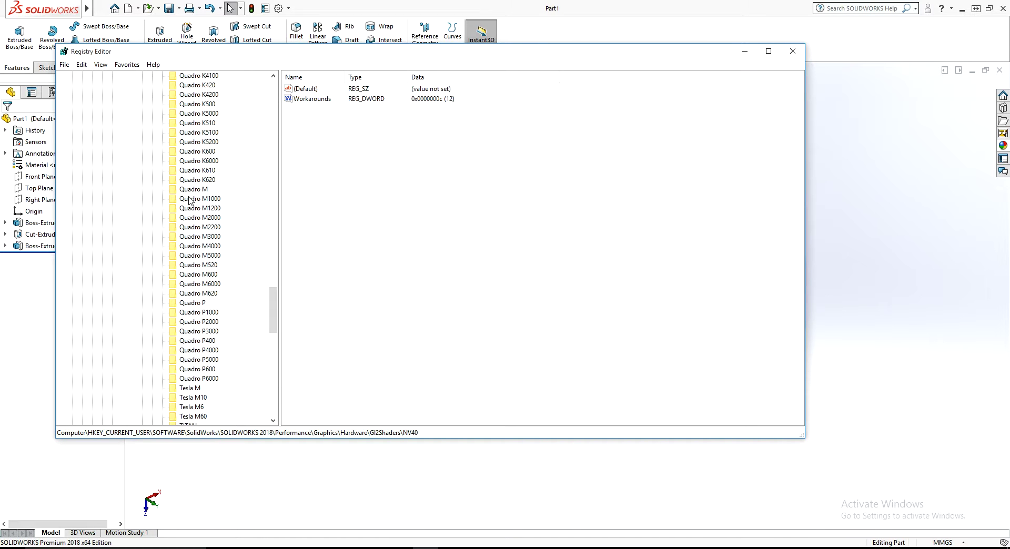
scroll(189, 201, "up", 20)
scroll(190, 200, "up", 10)
Create a key under NV40 named from the pasted card name, trimmed to 'GeForce GTS 250'.
right_click(171, 247)
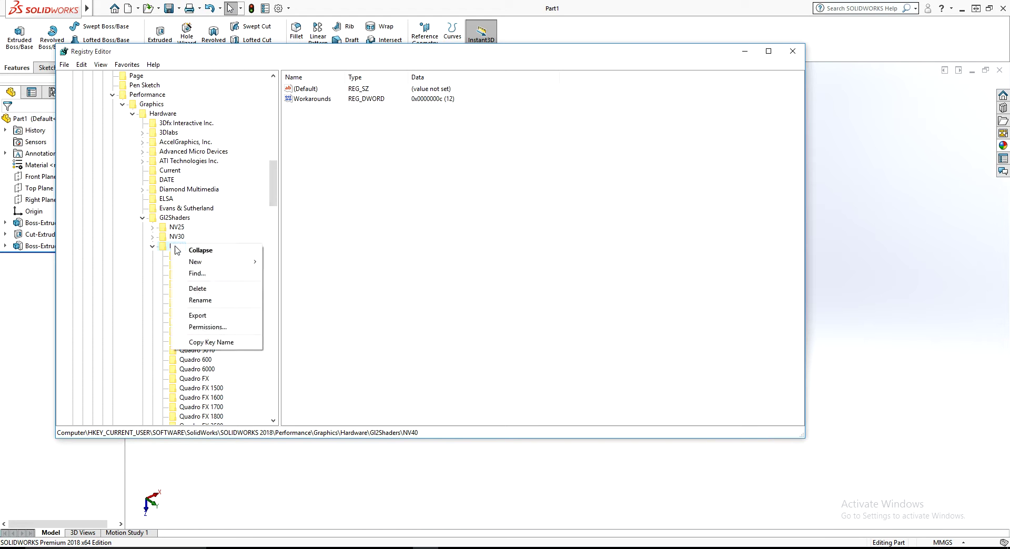
mouse_move(225, 263)
left_click(274, 263)
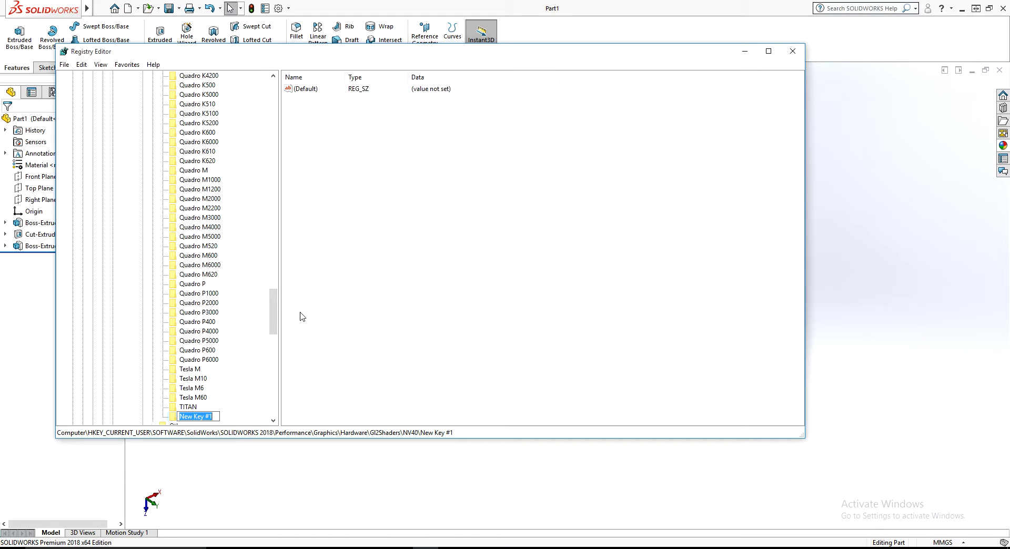
type("NVIDIA GeForce GTS 250")
left_click_drag(200, 417, 179, 423)
key("Delete")
key("Return")
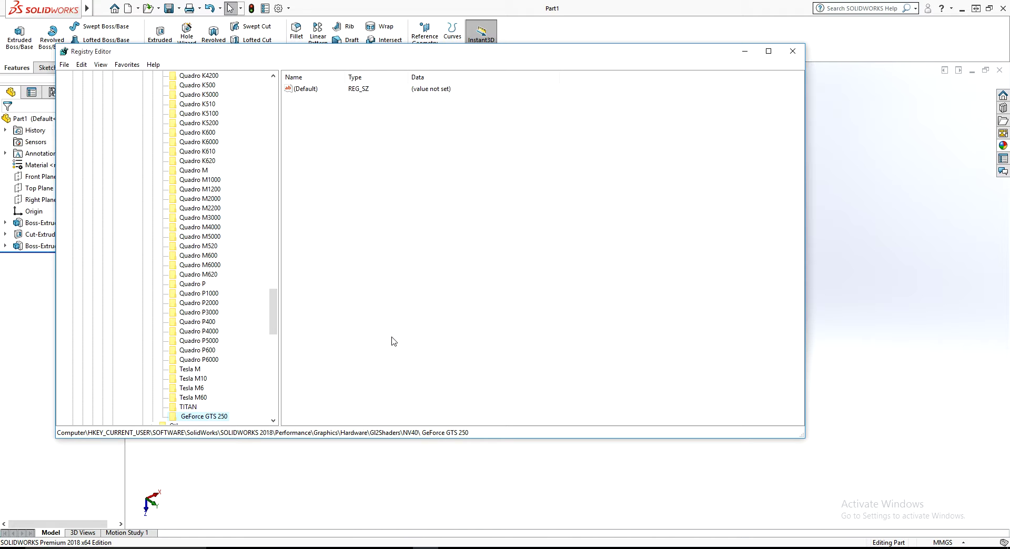
Add a DWORD named Workarounds to GeForce GTS 250 with hexadecimal value 30008.
right_click(382, 155)
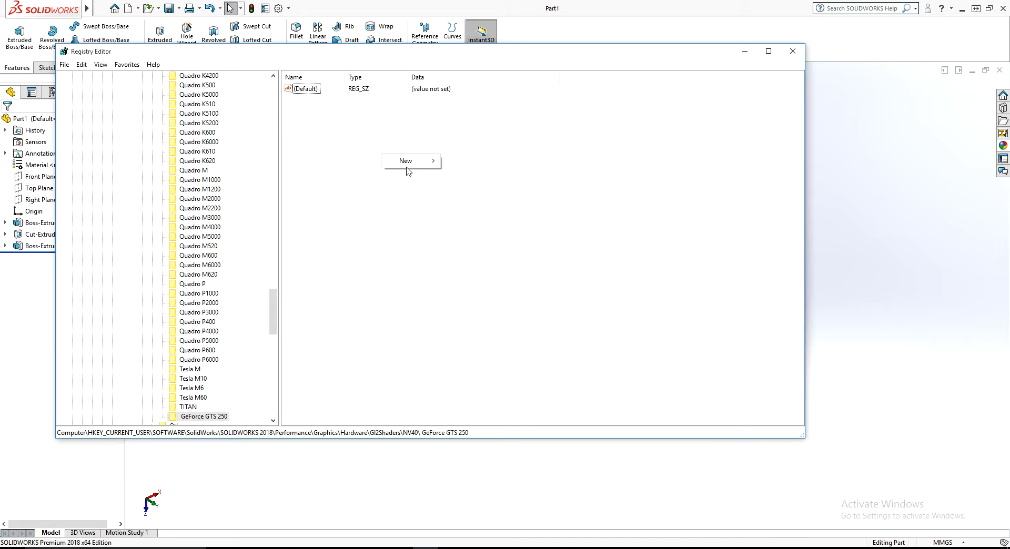
mouse_move(416, 171)
mouse_move(434, 162)
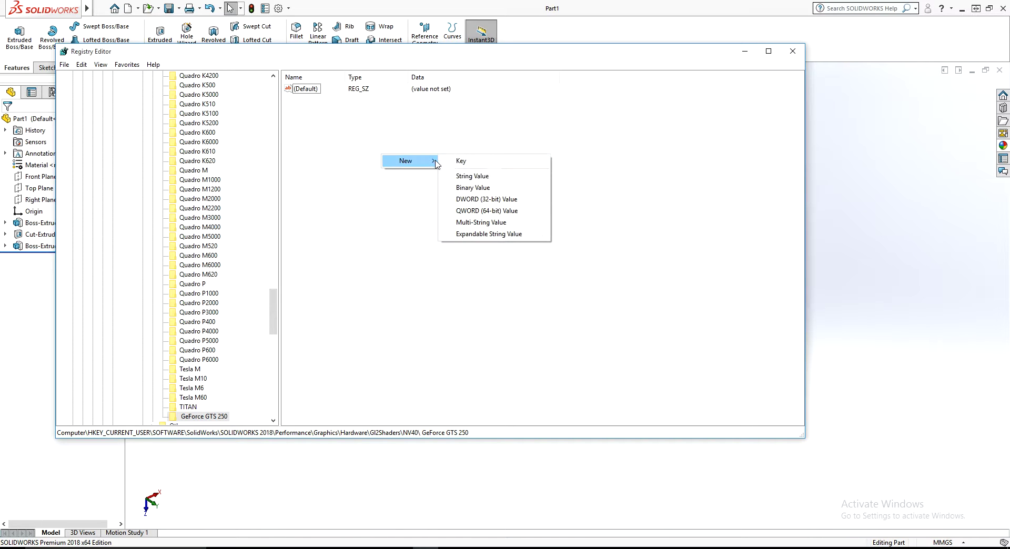
left_click(486, 202)
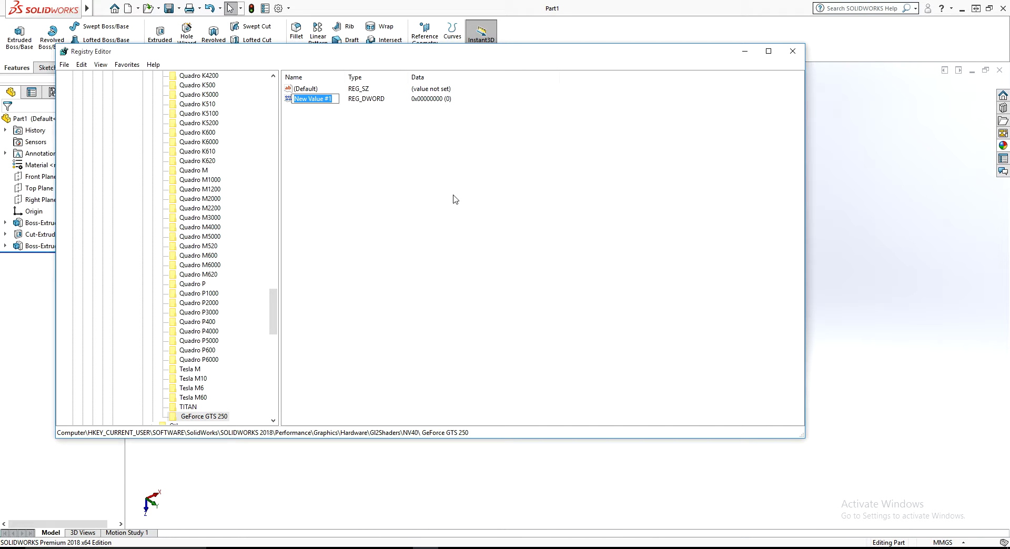
type("Workarounds")
key("Return")
key("Return")
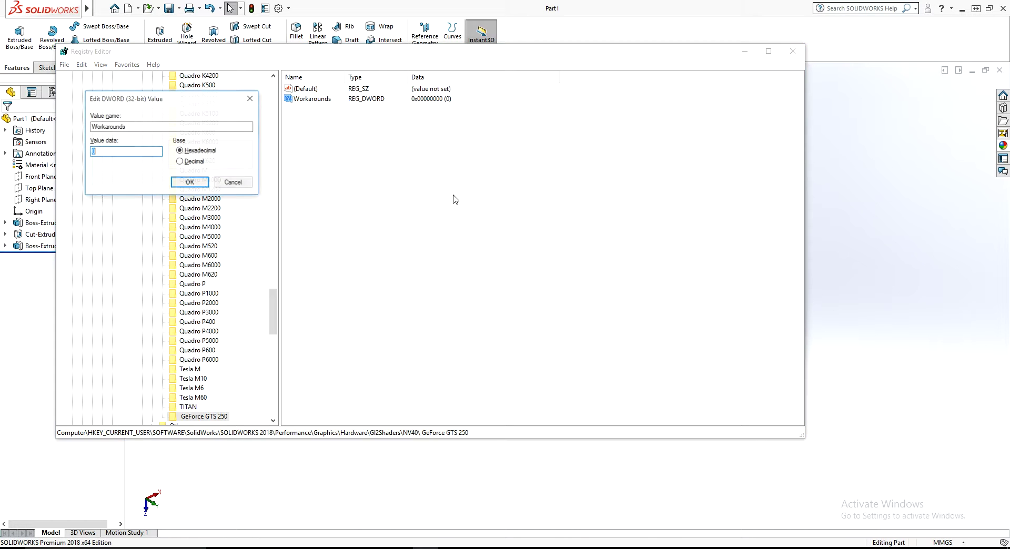
type("30008")
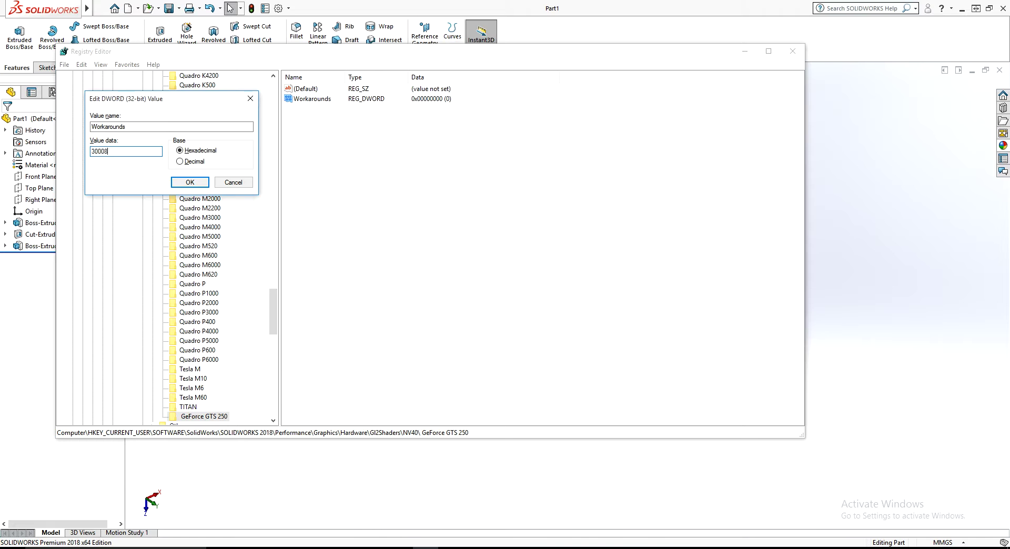
key("Return")
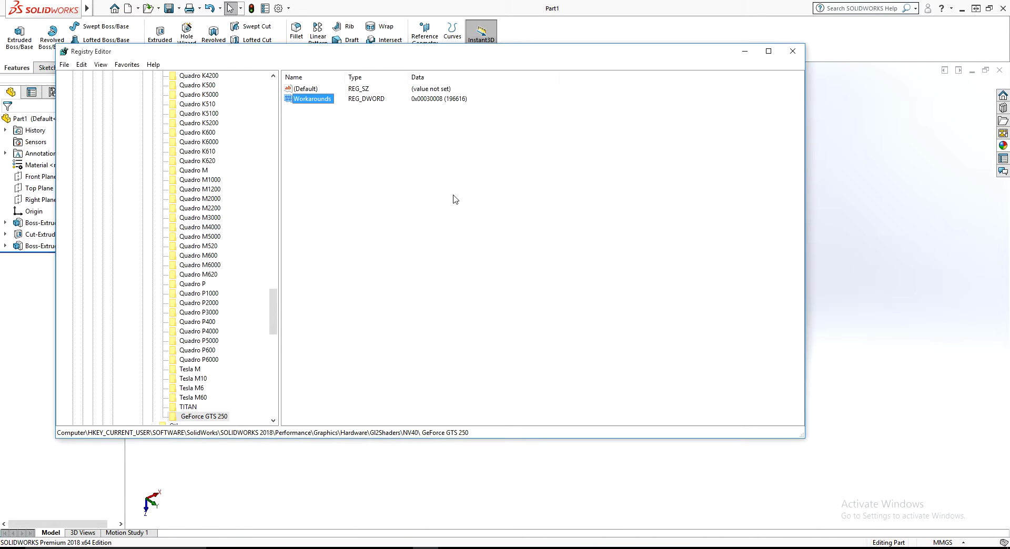
Restart SOLIDWORKS 2018 and reopen Part1 from Recent Documents.
left_click(744, 58)
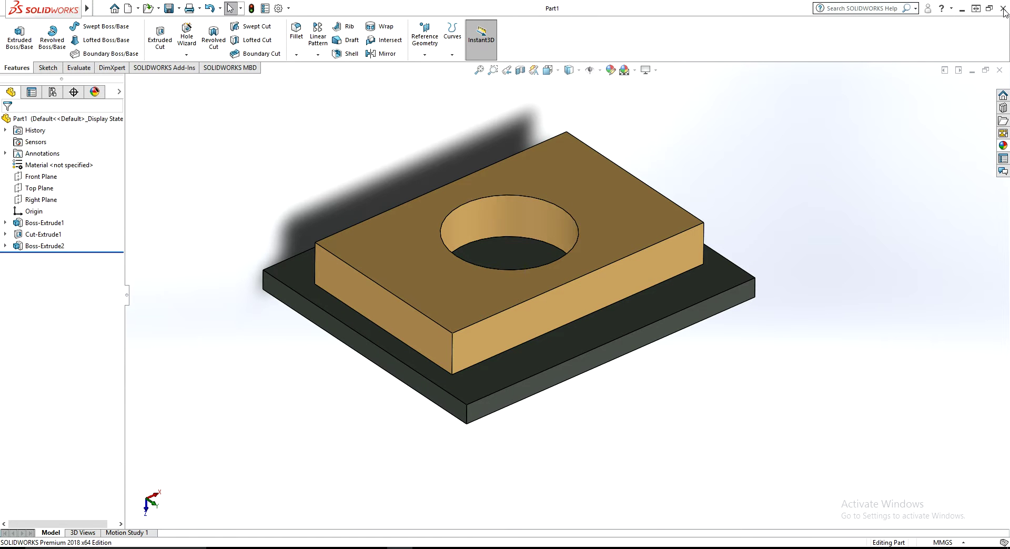
left_click(1003, 10)
double_click(20, 401)
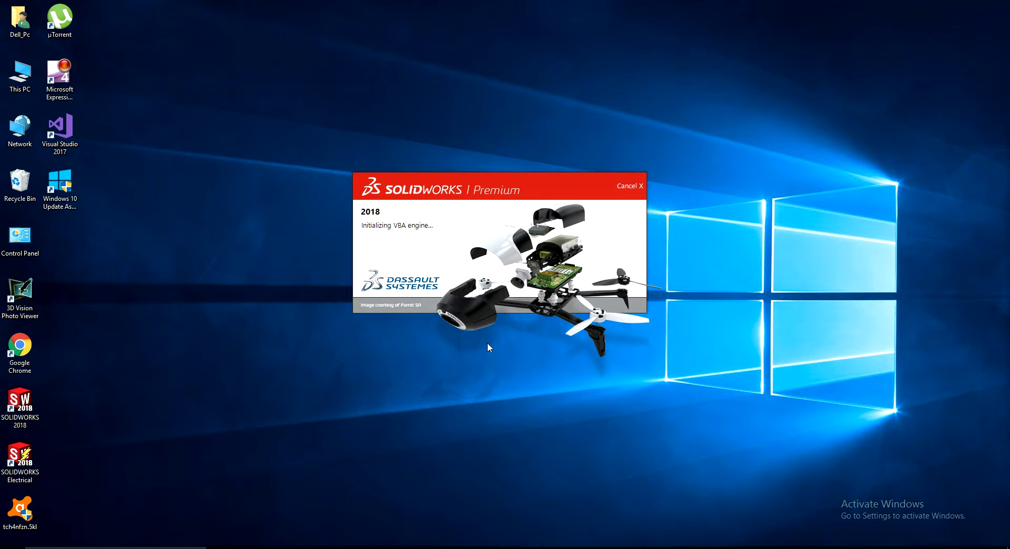
left_click(503, 307)
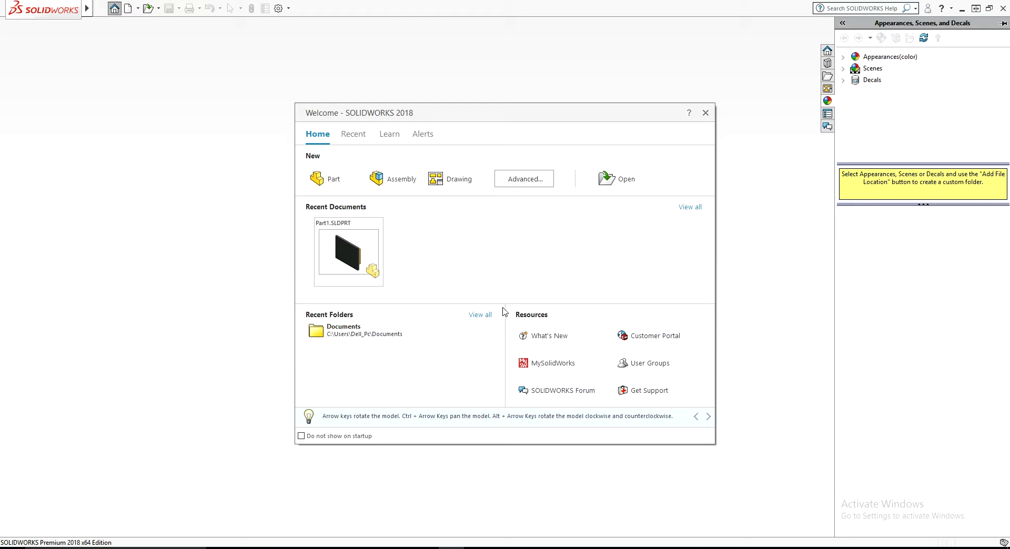
left_click(352, 266)
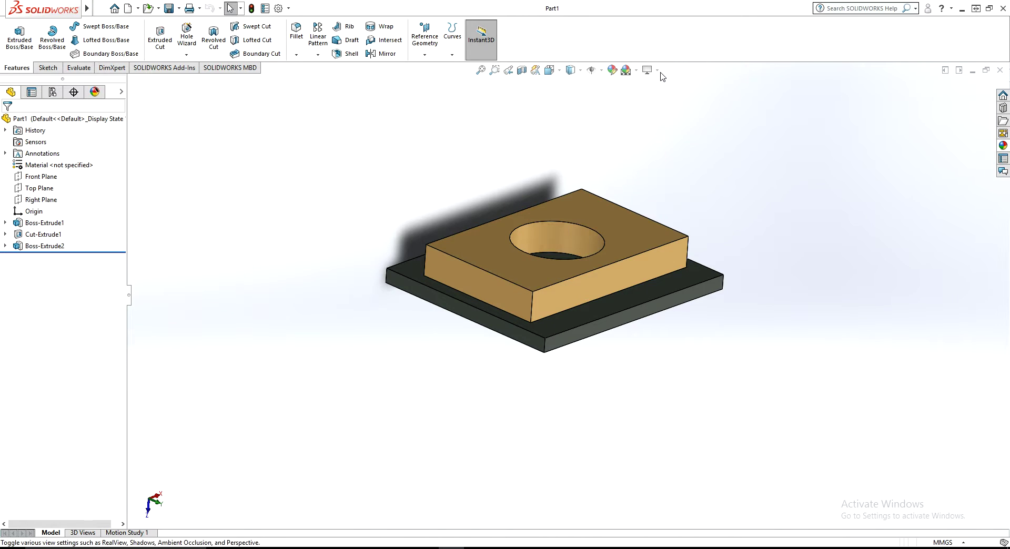
Check View Settings for RealView, find none, and return to Registry Editor.
left_click(657, 70)
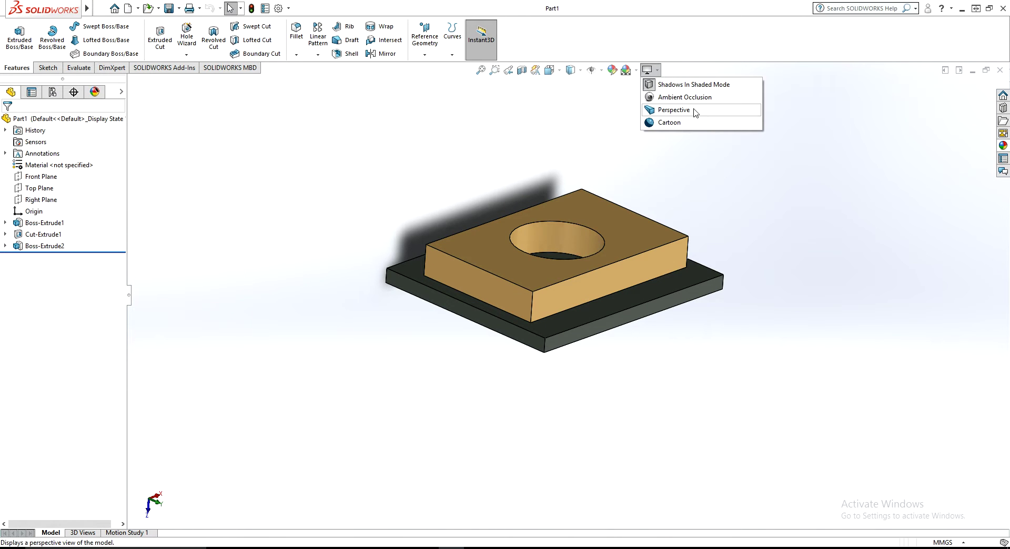
left_click(726, 179)
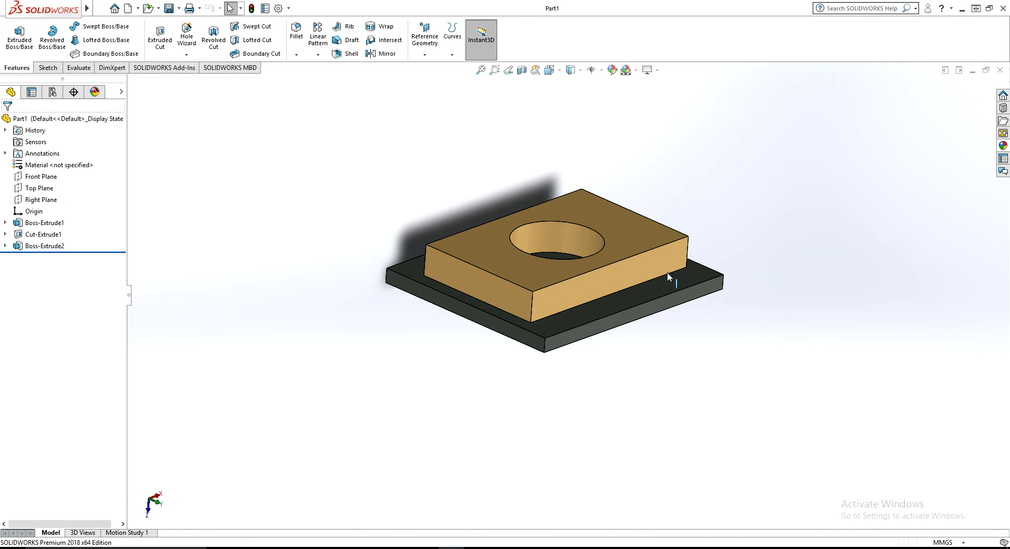
left_click(400, 548)
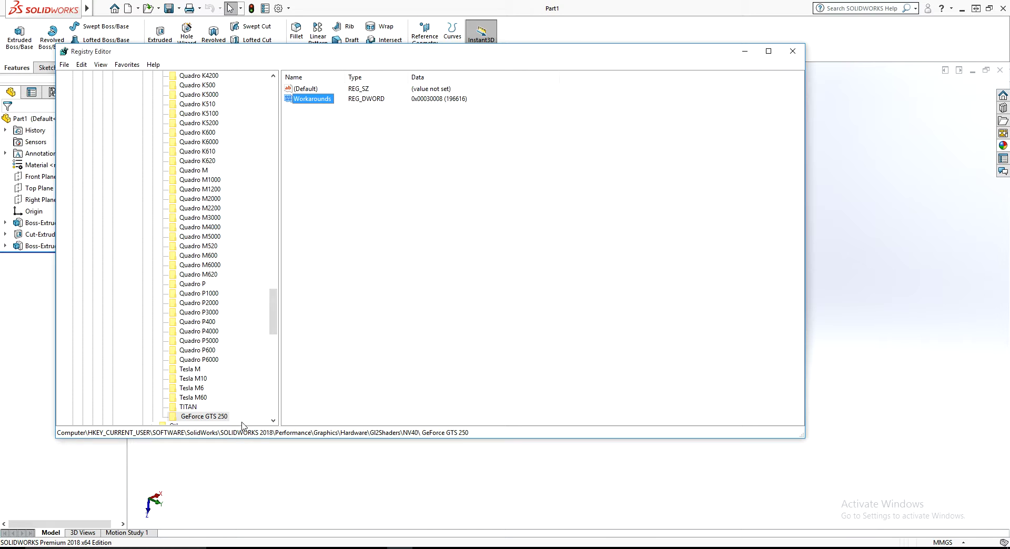
Rename the NV40 subkey 'GeForce GTS 250' to 'GTS 250'.
left_click(220, 417)
left_click(440, 542)
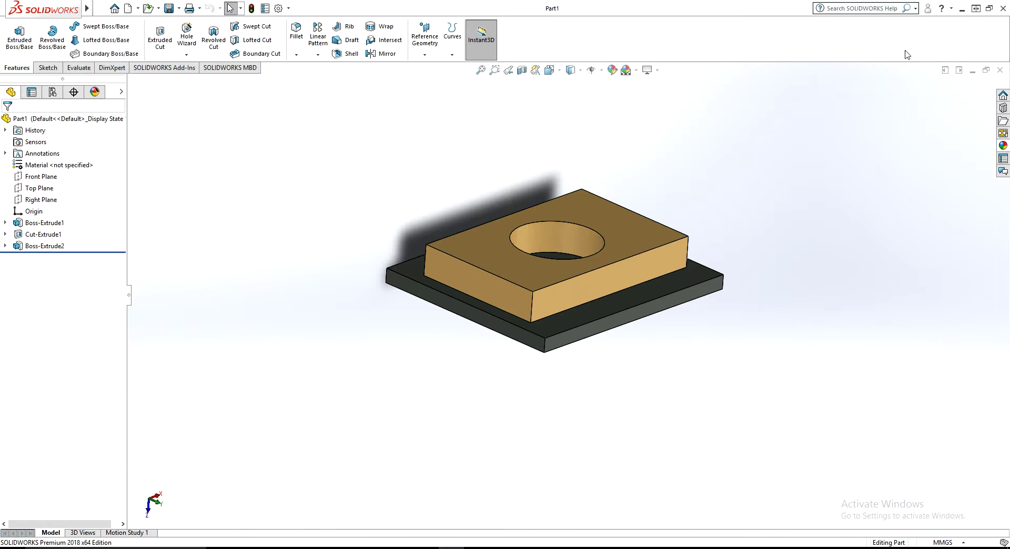
left_click(1003, 9)
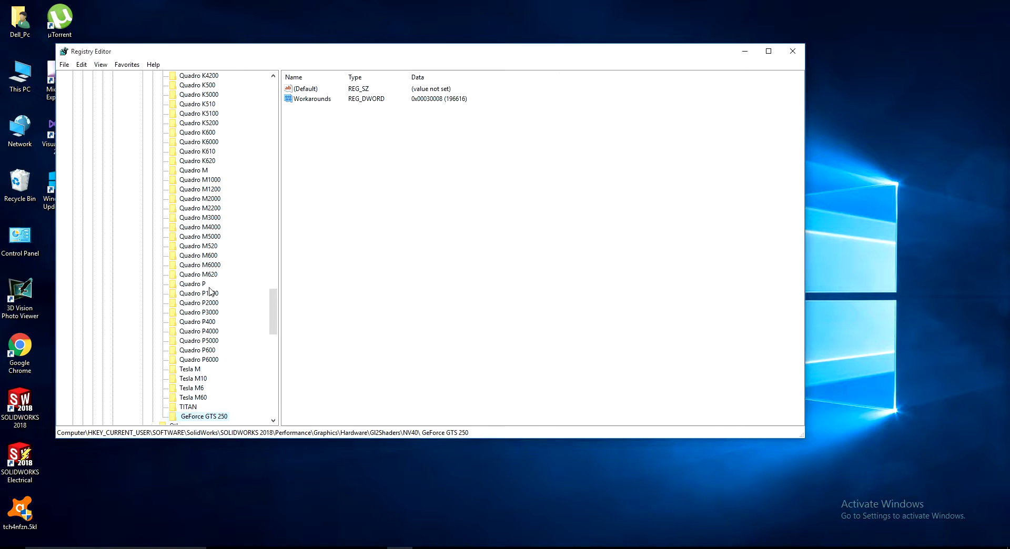
scroll(230, 375, "down", 3)
right_click(202, 332)
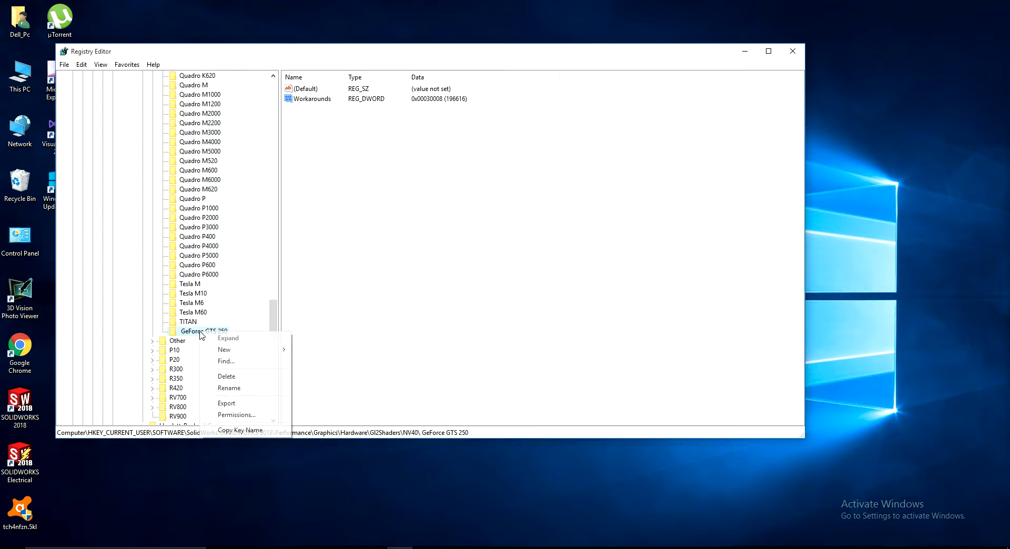
left_click(235, 387)
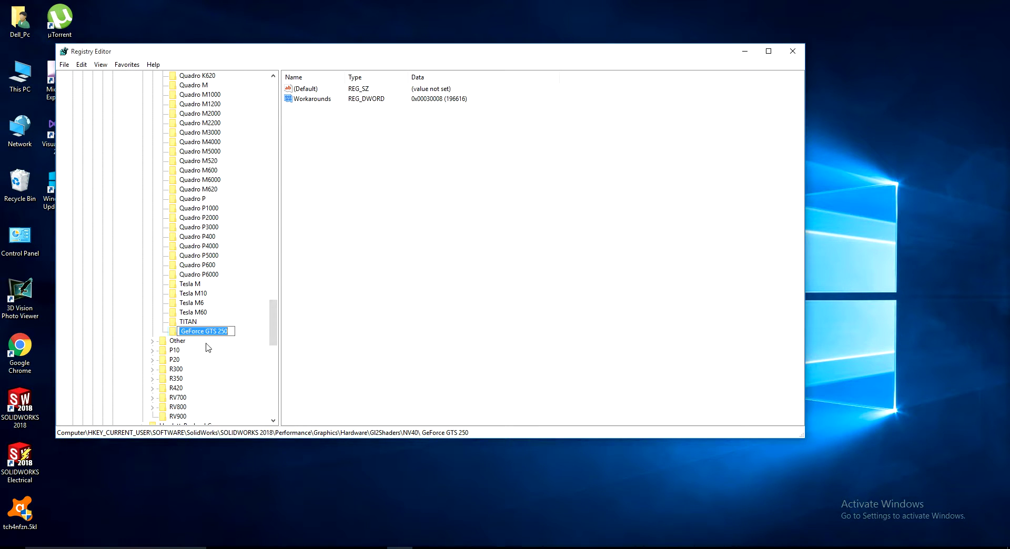
left_click_drag(205, 332, 181, 333)
key("Delete")
key("Return")
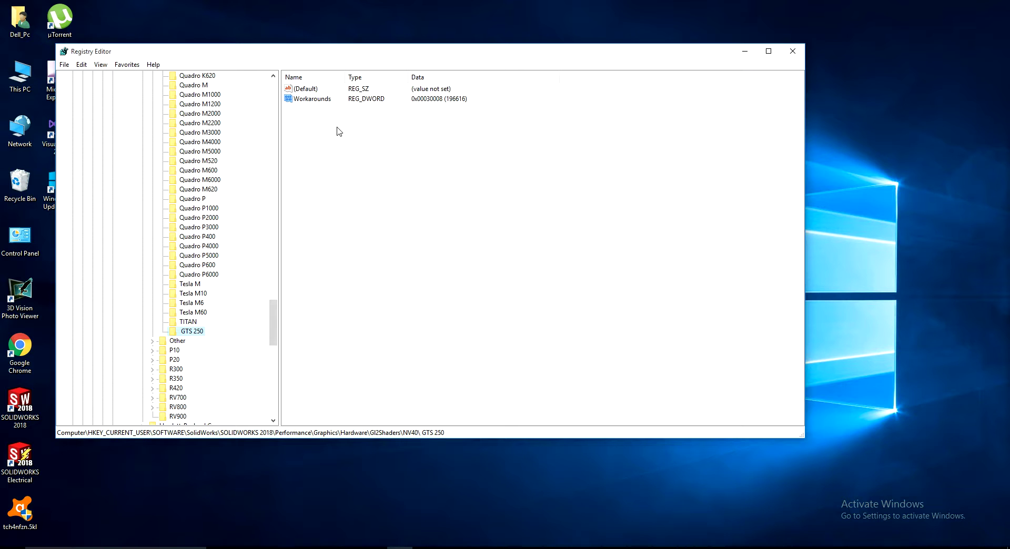
Restart SOLIDWORKS with Part1, confirm RealView in View Settings, and orbit to see glossy shading.
left_click(745, 51)
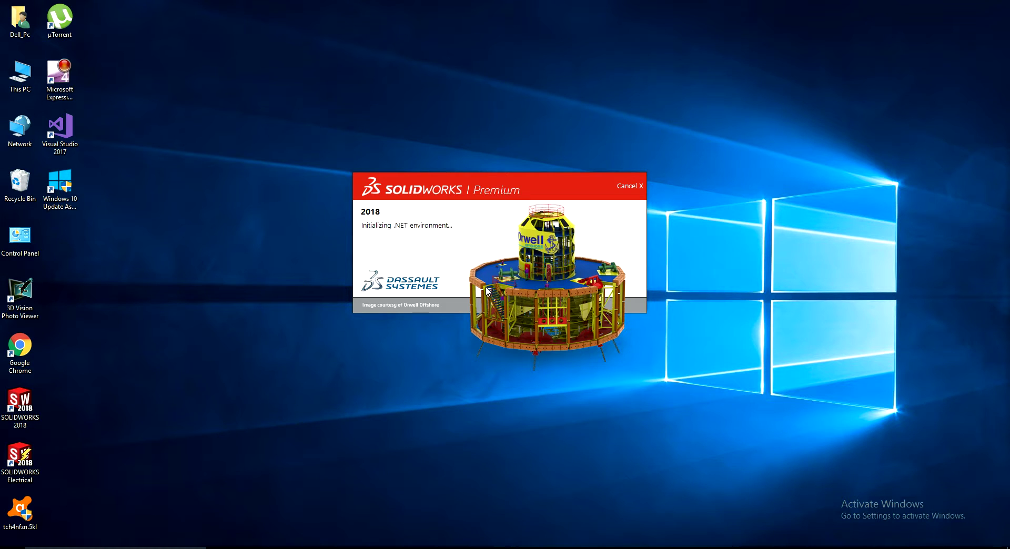
left_click(501, 300)
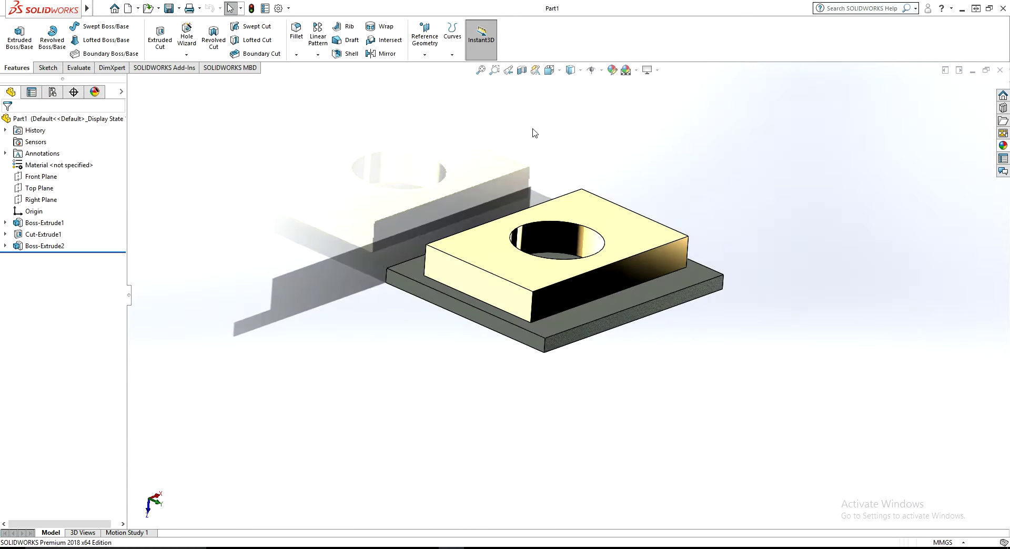
scroll(591, 263, "down", 3)
scroll(584, 261, "down", 1)
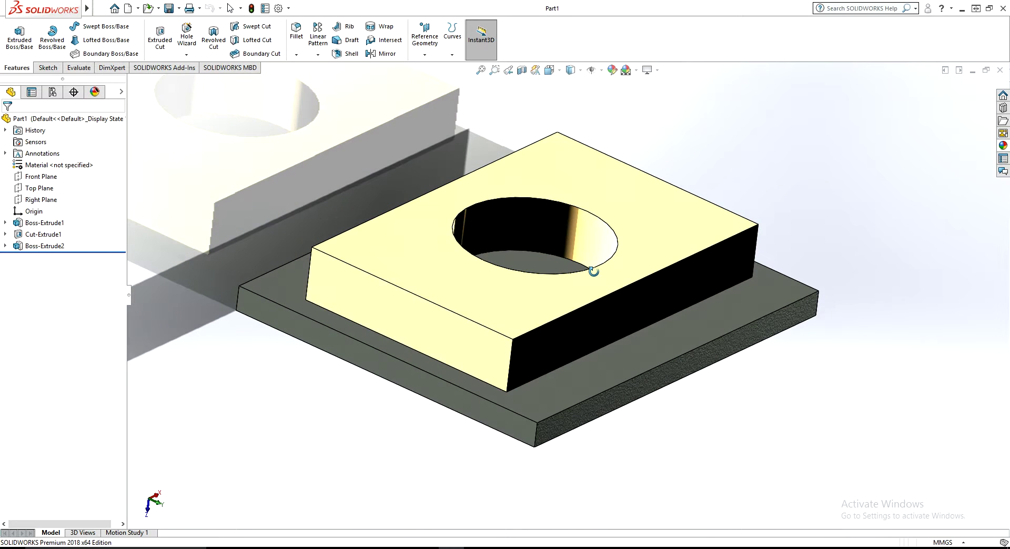
left_click(658, 70)
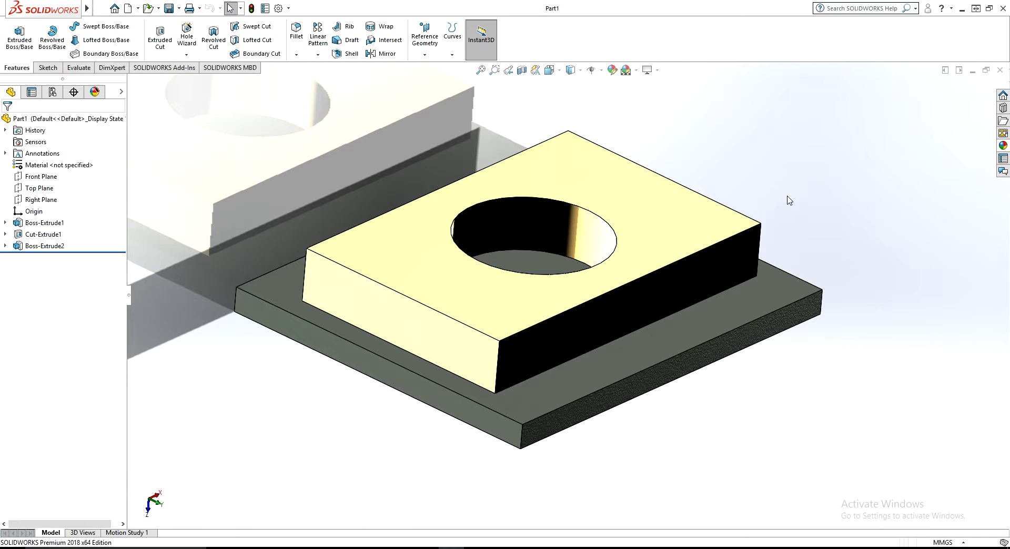
scroll(594, 296, "up", 2)
scroll(577, 274, "down", 1)
mouse_move(577, 274)
left_mouse_down()
mouse_move(629, 315)
mouse_move(577, 288)
left_mouse_up()
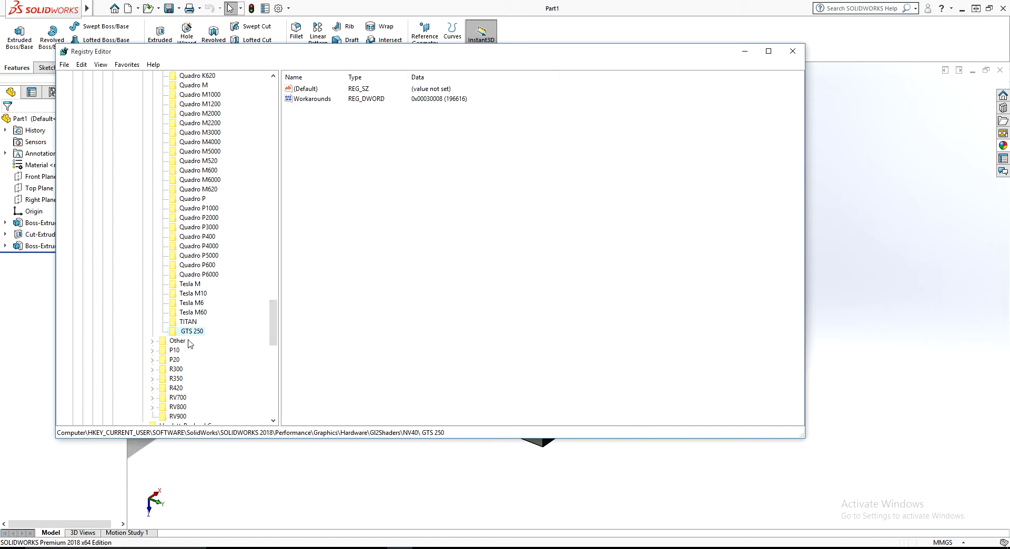
Bring up Device Manager with Display adapters showing the two NVIDIA GeForce GTS 250 cards.
left_click(349, 548)
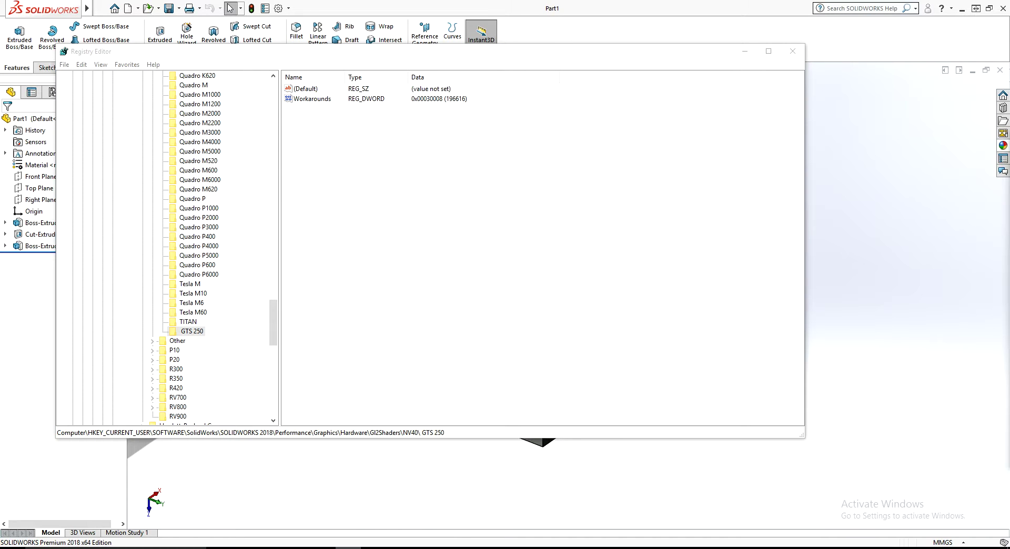
left_click(425, 548)
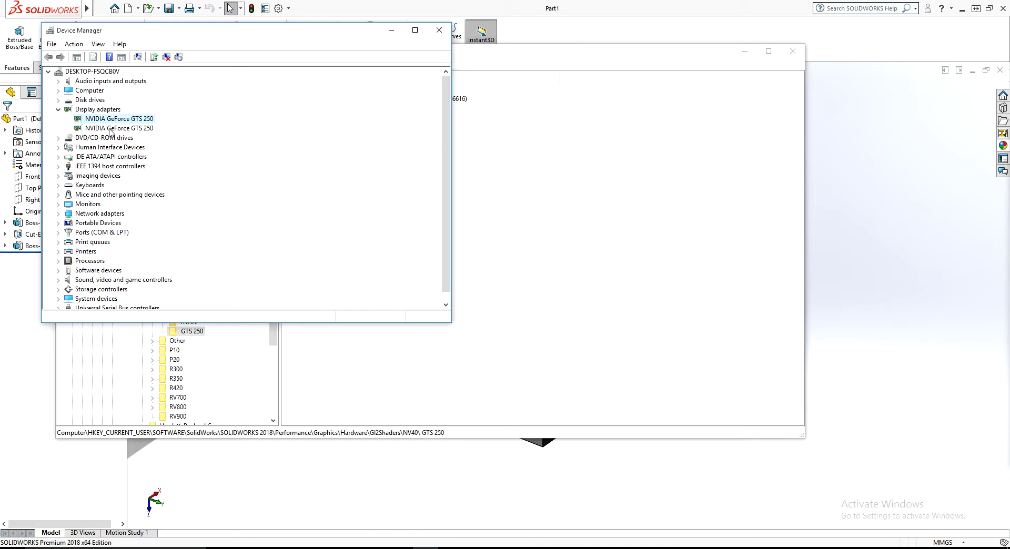